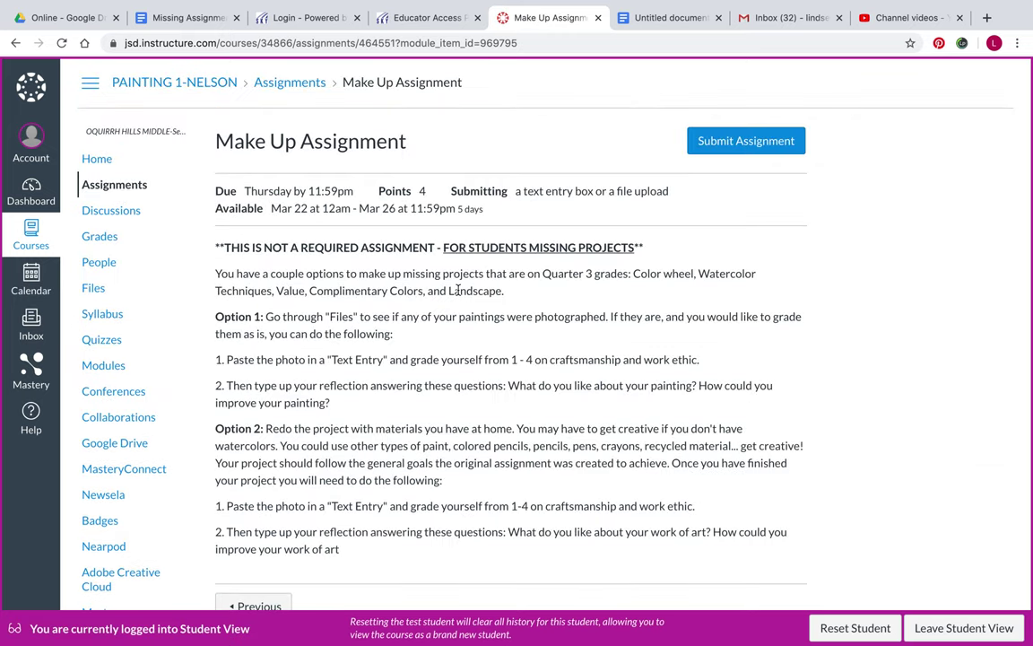
Read the Option 1 instructions of the Make Up Assignment, including the photo and self-grading requirement
{"action": "scroll", "coordinate": [454, 293], "scroll_direction": "down", "scroll_amount": 1}
{"action": "left_click_drag", "start_coordinate": [263, 274], "coordinate": [427, 288]}
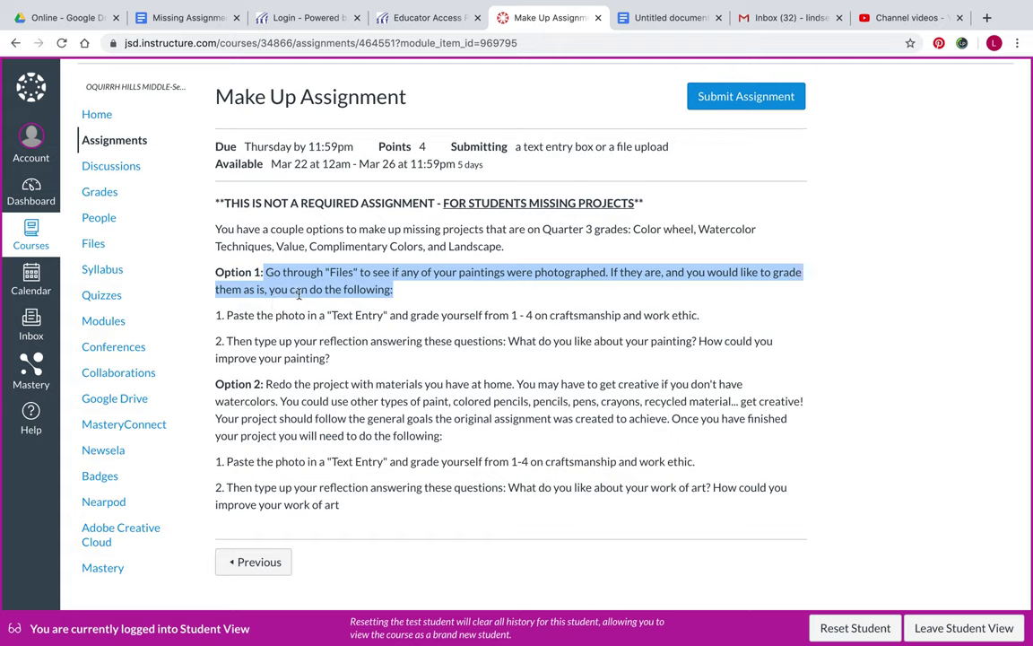
{"action": "left_click", "coordinate": [425, 294]}
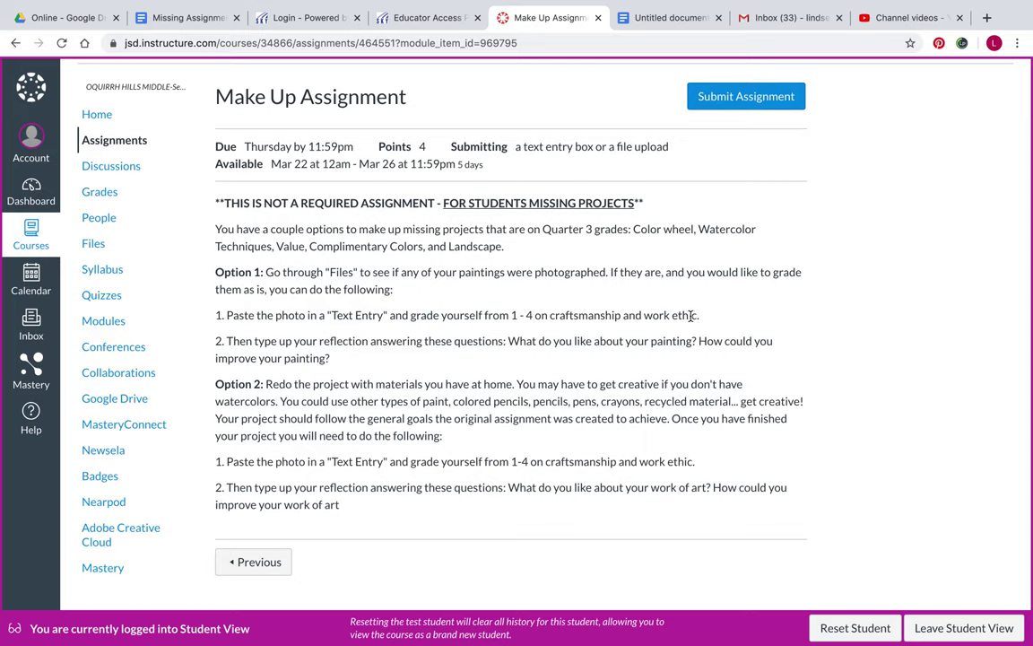
{"action": "left_click_drag", "start_coordinate": [701, 316], "coordinate": [316, 316]}
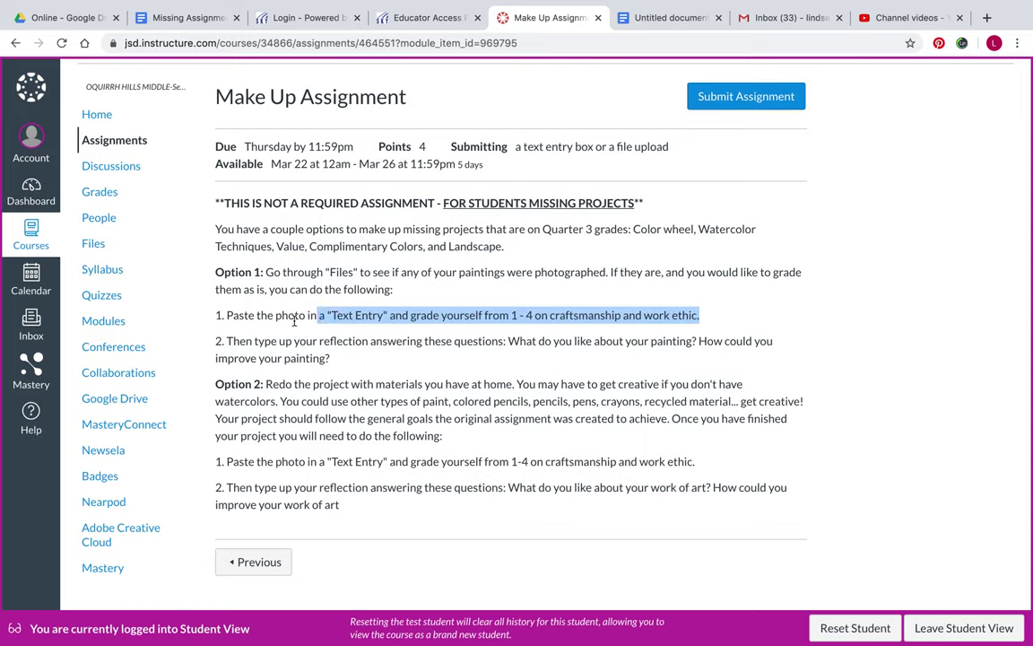
{"action": "left_click", "coordinate": [291, 318]}
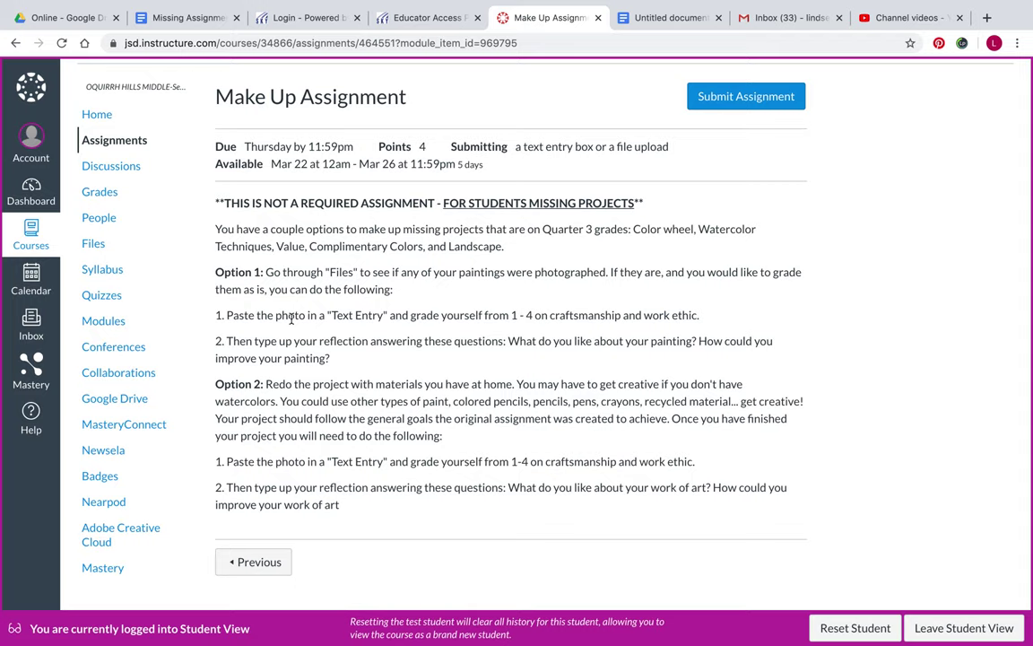
Open the "Paintings Left At School" folder in the course files and look through the painting photos
{"action": "left_click", "coordinate": [93, 245]}
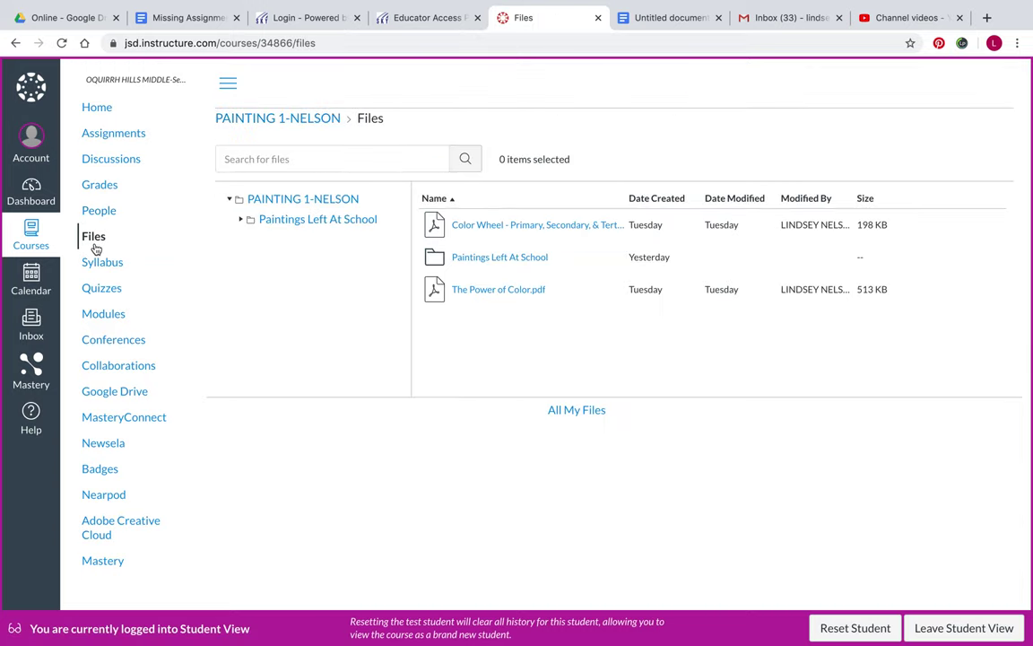
{"action": "left_click", "coordinate": [473, 258]}
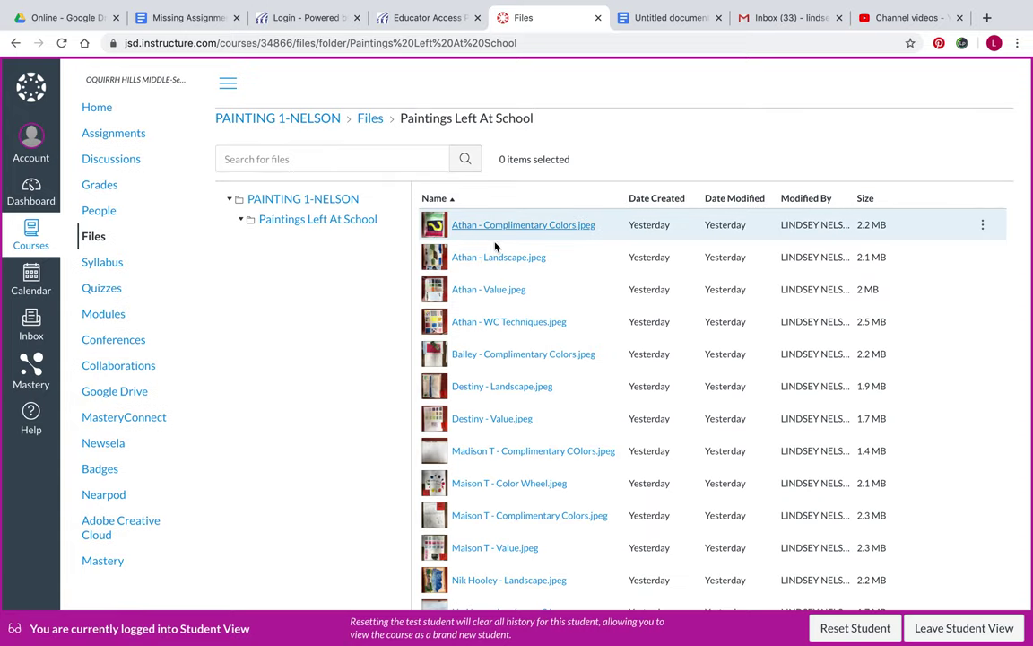
{"action": "scroll", "coordinate": [496, 368], "scroll_direction": "down", "scroll_amount": 3}
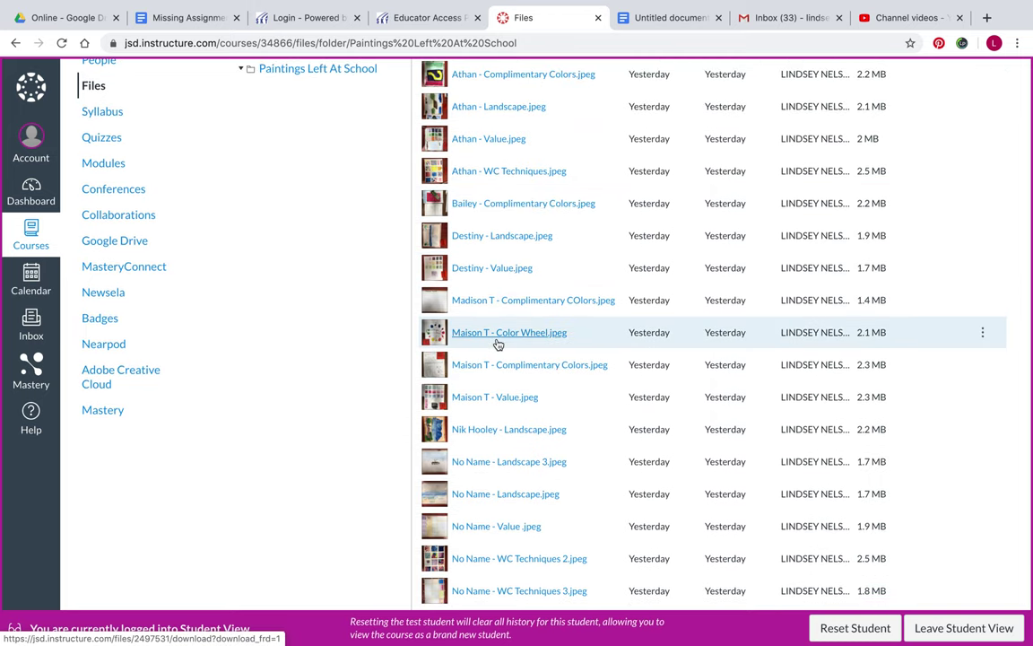
{"action": "scroll", "coordinate": [497, 344], "scroll_direction": "down", "scroll_amount": 3}
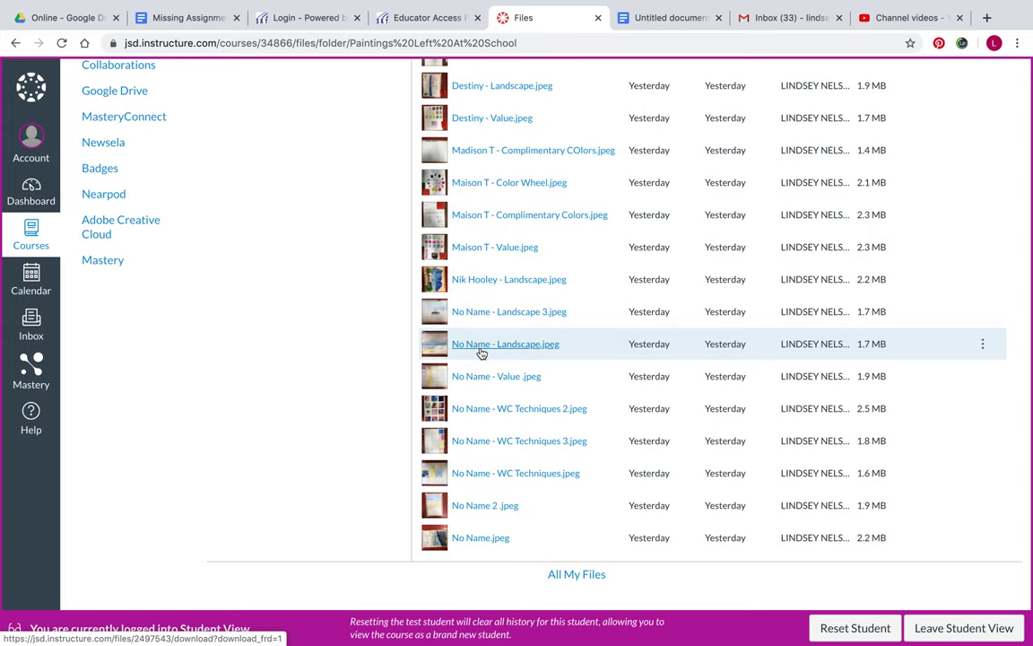
Preview the unnamed landscape paintings, copy the image from "No Name - Landscape.jpeg", and close the preview
{"action": "left_click", "coordinate": [486, 316]}
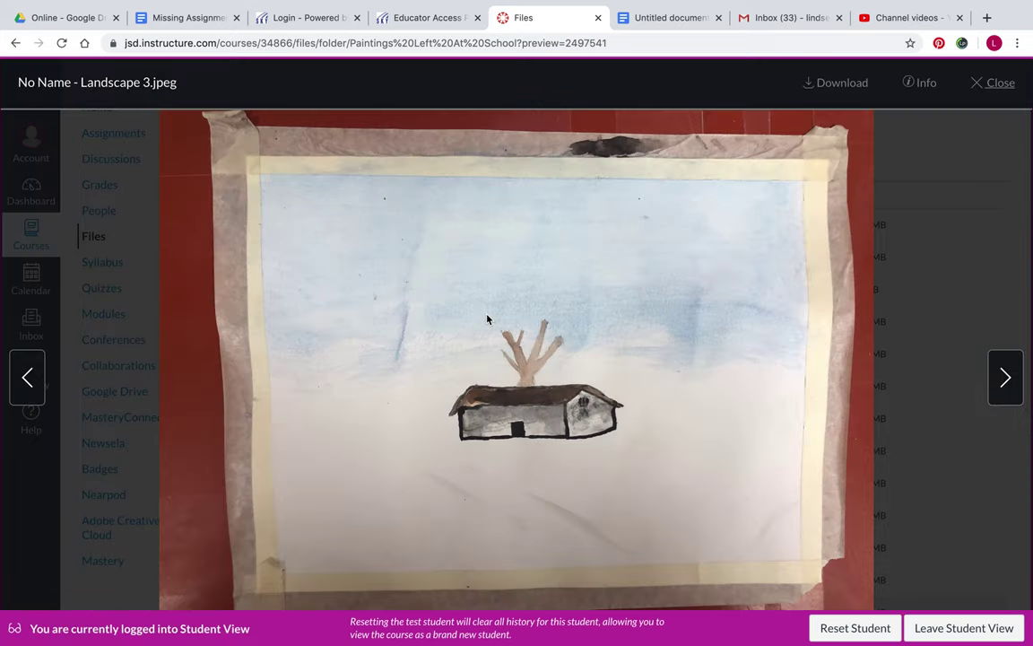
{"action": "left_click", "coordinate": [1005, 377]}
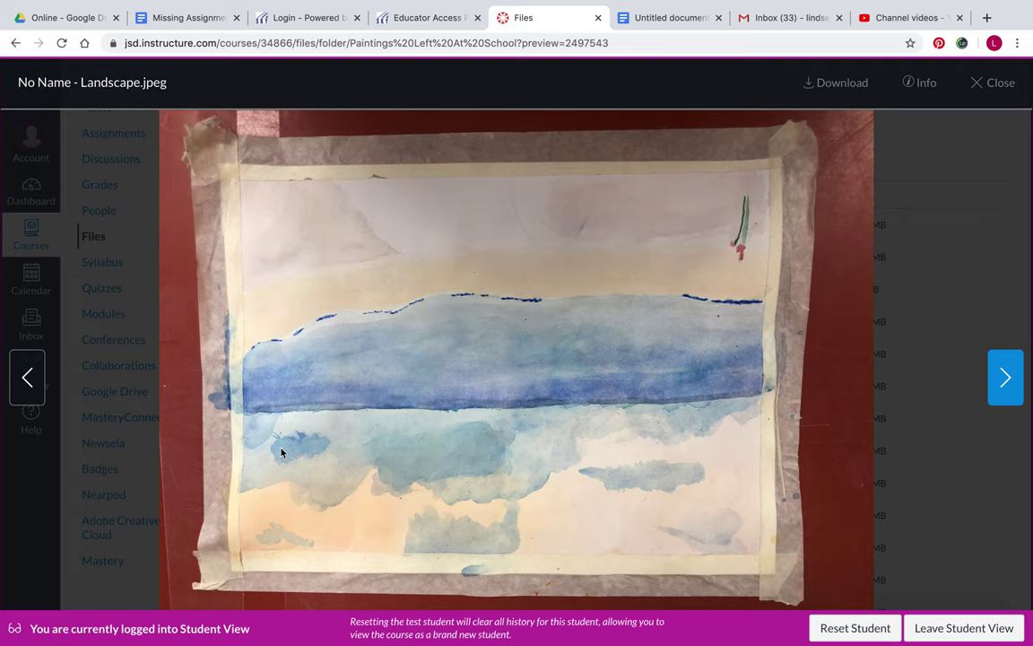
{"action": "right_click", "coordinate": [461, 278]}
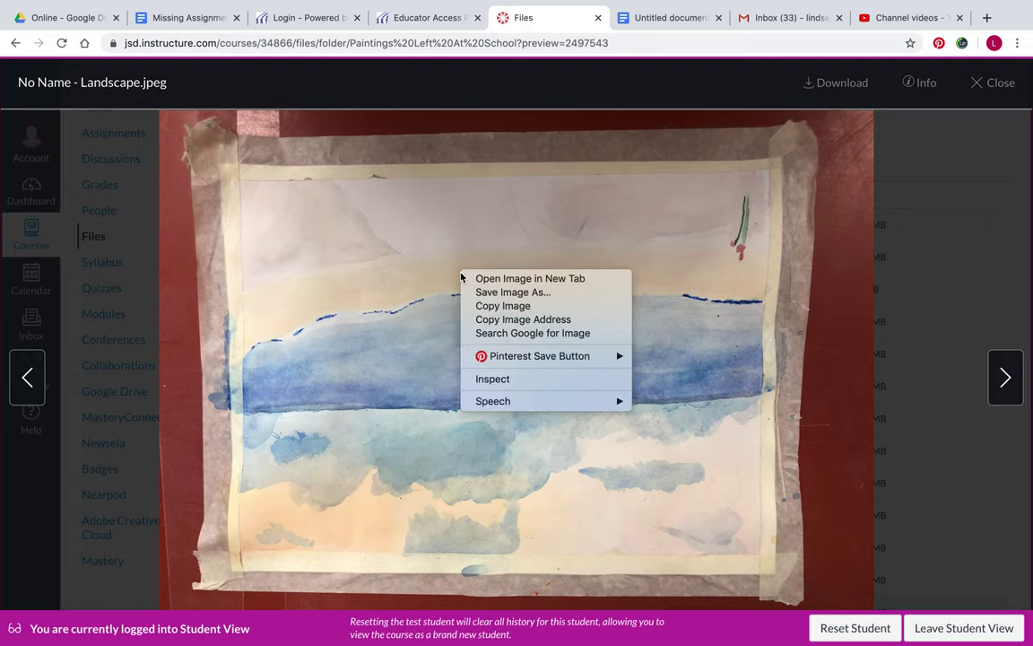
{"action": "left_click", "coordinate": [506, 307]}
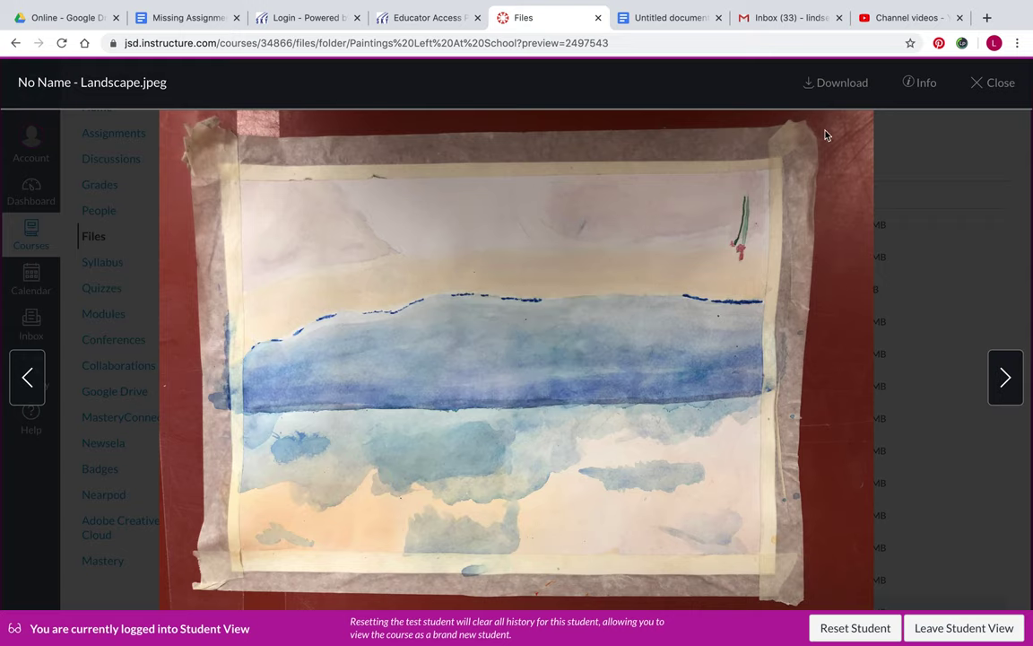
{"action": "left_click", "coordinate": [990, 83]}
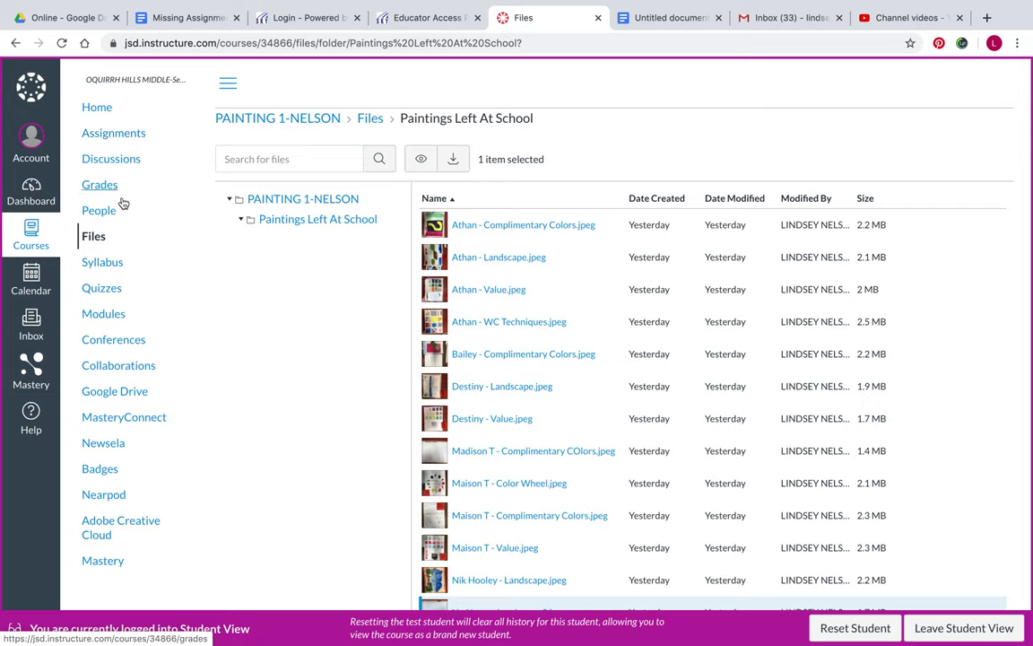
Open the Make Up Assignment in Module 2 - Make up Week and find Option 1's photo-pasting instruction
{"action": "left_click", "coordinate": [108, 314]}
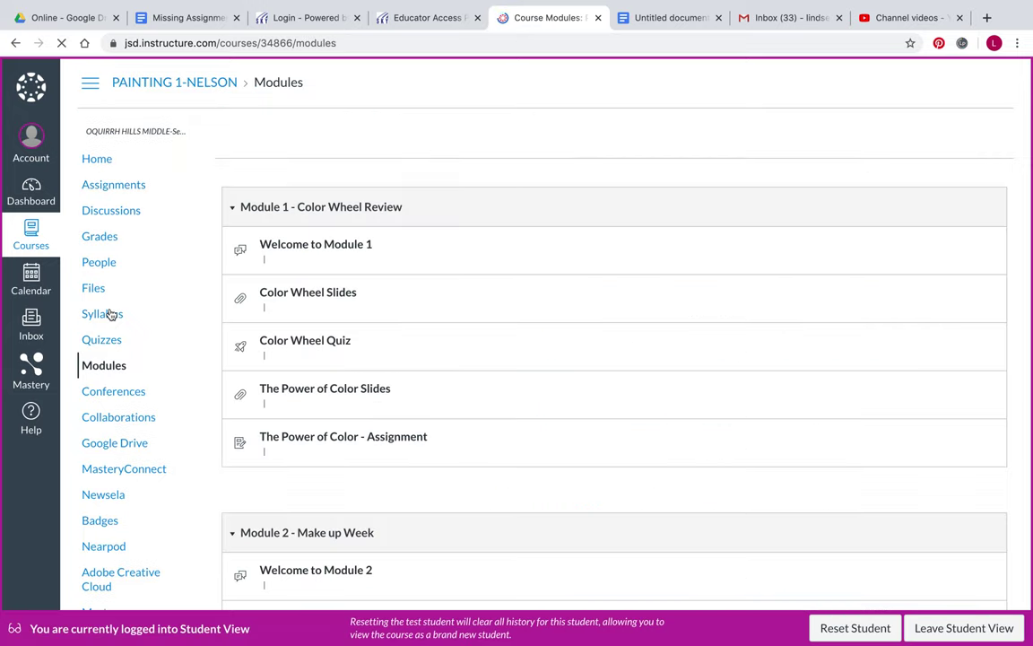
{"action": "scroll", "coordinate": [415, 263], "scroll_direction": "down", "scroll_amount": 3}
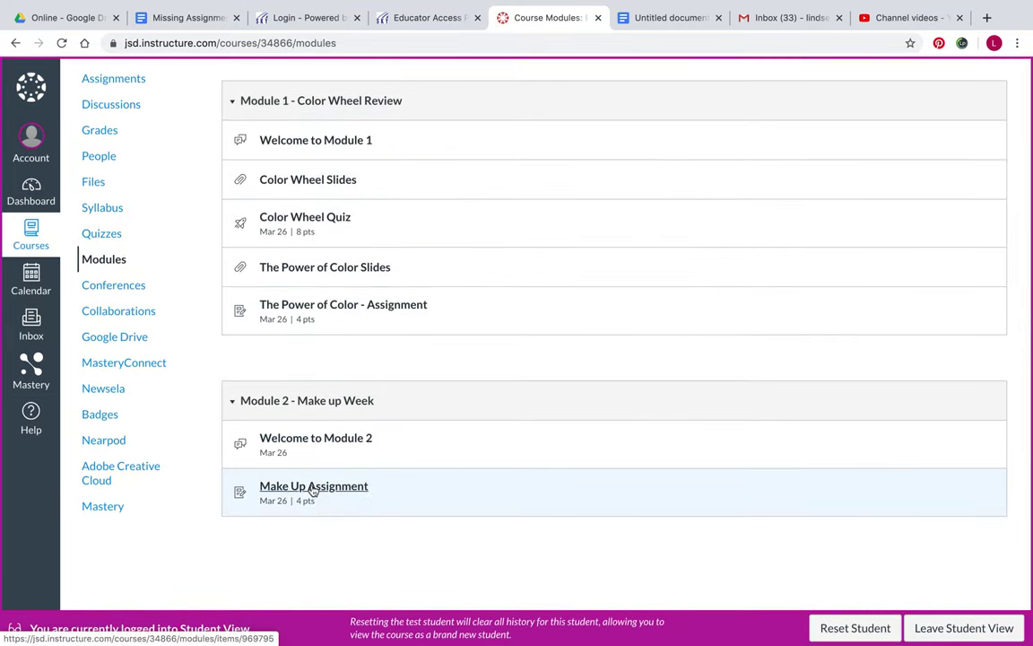
{"action": "left_click", "coordinate": [312, 489]}
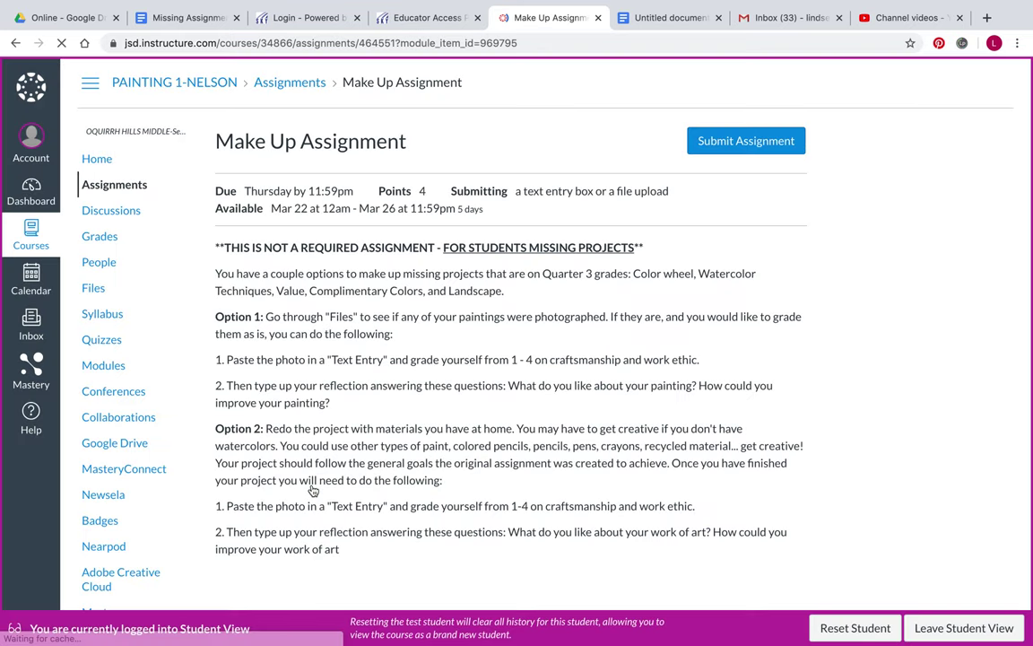
{"action": "left_click_drag", "start_coordinate": [232, 361], "coordinate": [400, 363]}
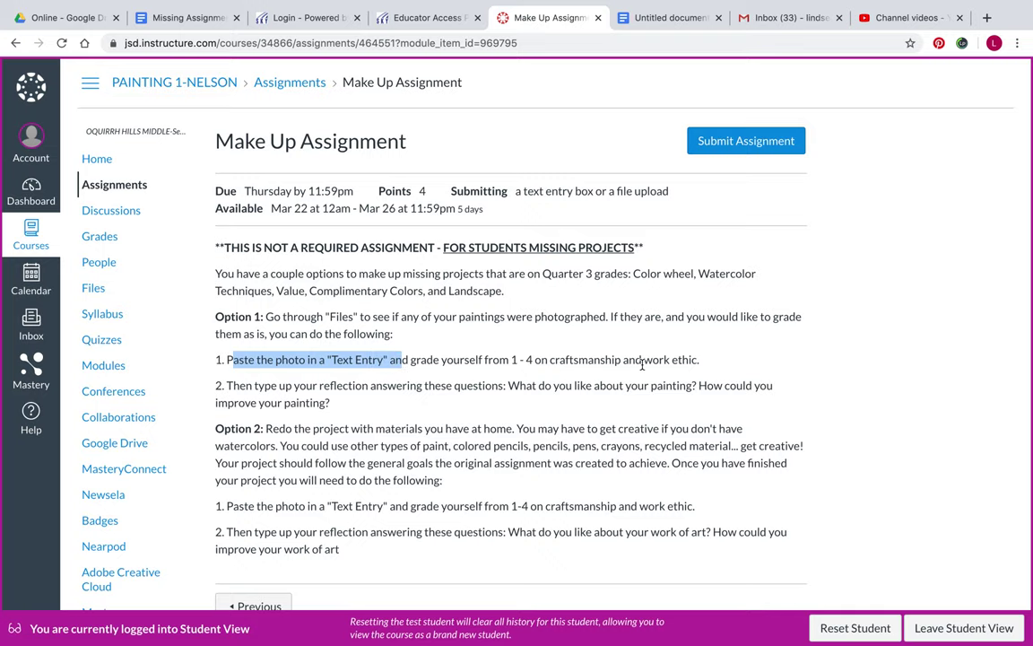
Start a Text Entry submission for the assignment and paste the copied landscape painting into it
{"action": "left_click", "coordinate": [710, 143]}
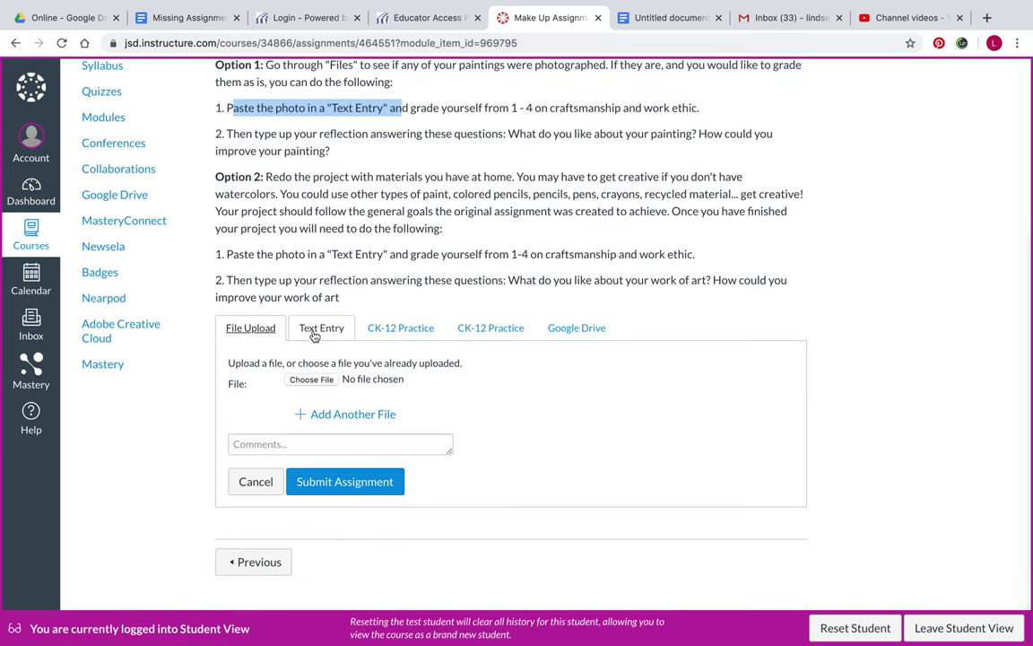
{"action": "left_click", "coordinate": [313, 330]}
{"action": "scroll", "coordinate": [384, 411], "scroll_direction": "down", "scroll_amount": 4}
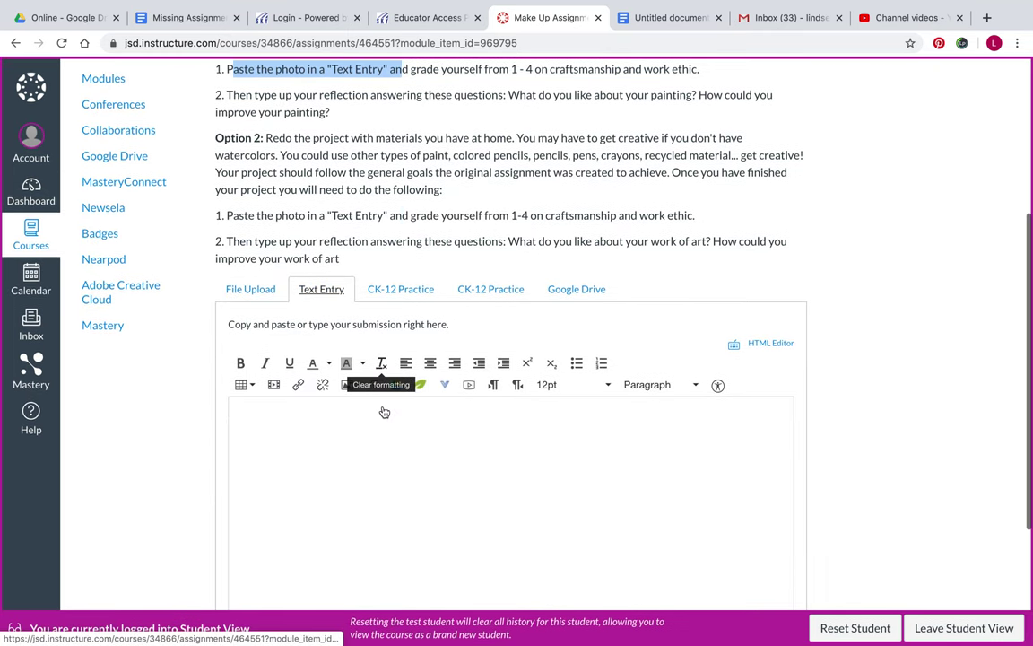
{"action": "left_click", "coordinate": [273, 292]}
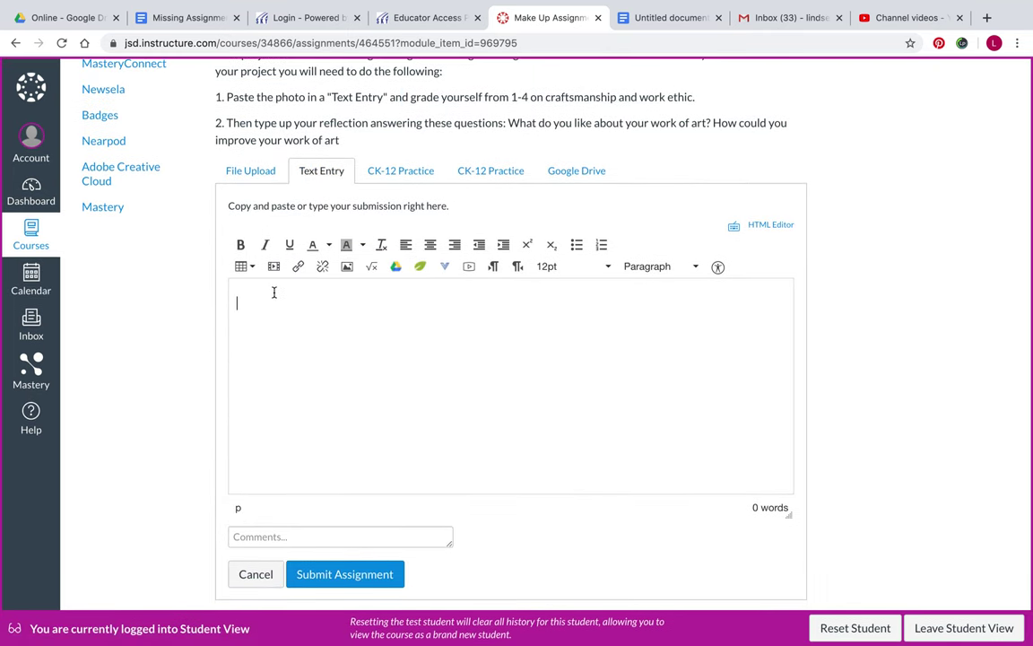
{"action": "right_click", "coordinate": [274, 292]}
{"action": "left_click", "coordinate": [313, 382]}
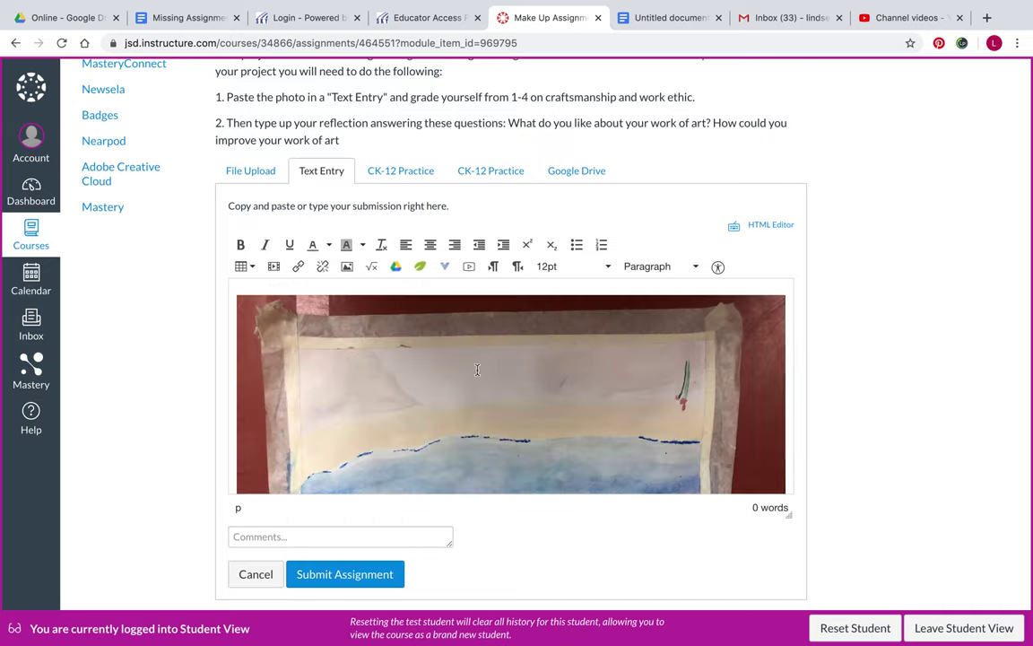
Add the lines "Craftsmanship:" and "Work Ethic:" below the pasted painting
{"action": "scroll", "coordinate": [480, 377], "scroll_direction": "down", "scroll_amount": 1}
{"action": "scroll", "coordinate": [480, 376], "scroll_direction": "down", "scroll_amount": 3}
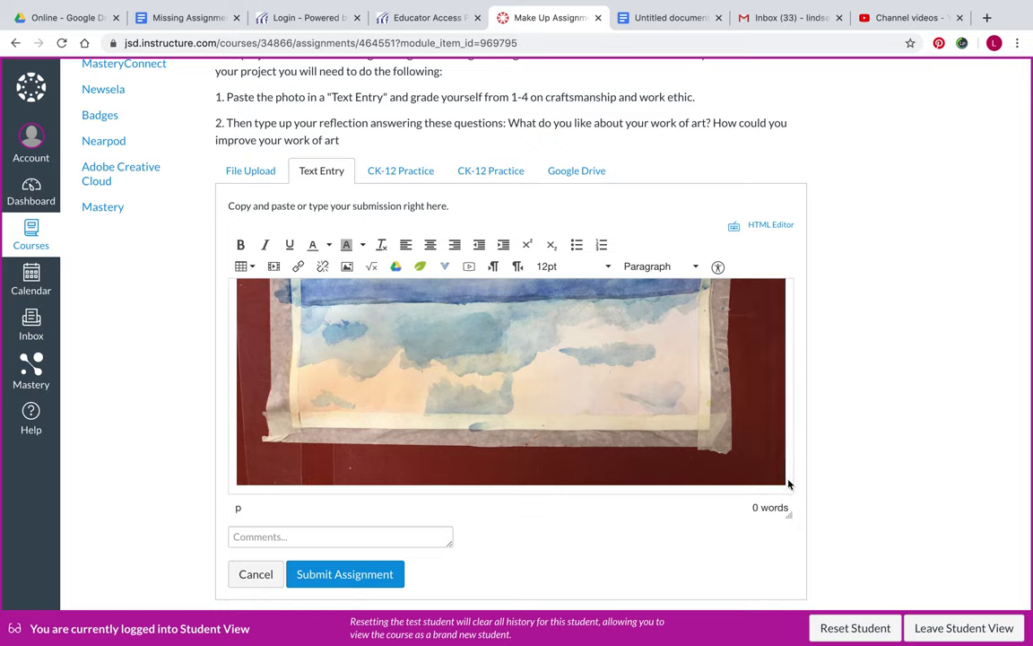
{"action": "scroll", "coordinate": [786, 475], "scroll_direction": "down", "scroll_amount": 1}
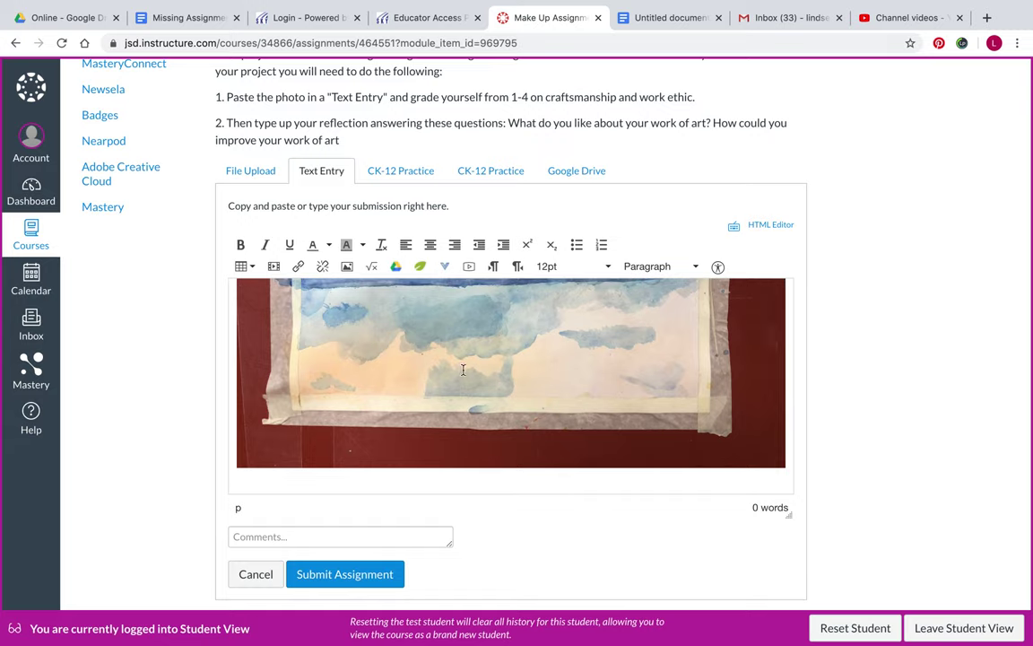
{"action": "scroll", "coordinate": [463, 370], "scroll_direction": "up", "scroll_amount": 1}
{"action": "scroll", "coordinate": [467, 348], "scroll_direction": "down", "scroll_amount": 2}
{"action": "type", "text": "Craftsmans"}
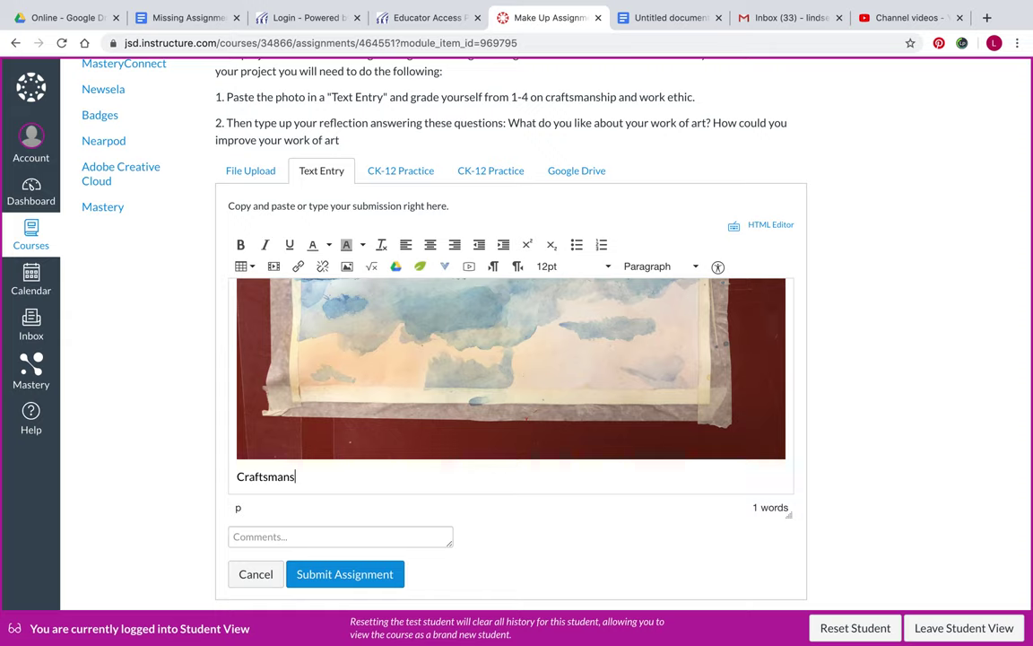
{"action": "type", "text": "hip:"}
{"action": "key", "text": "Return"}
{"action": "type", "text": "Work Ethic:"}
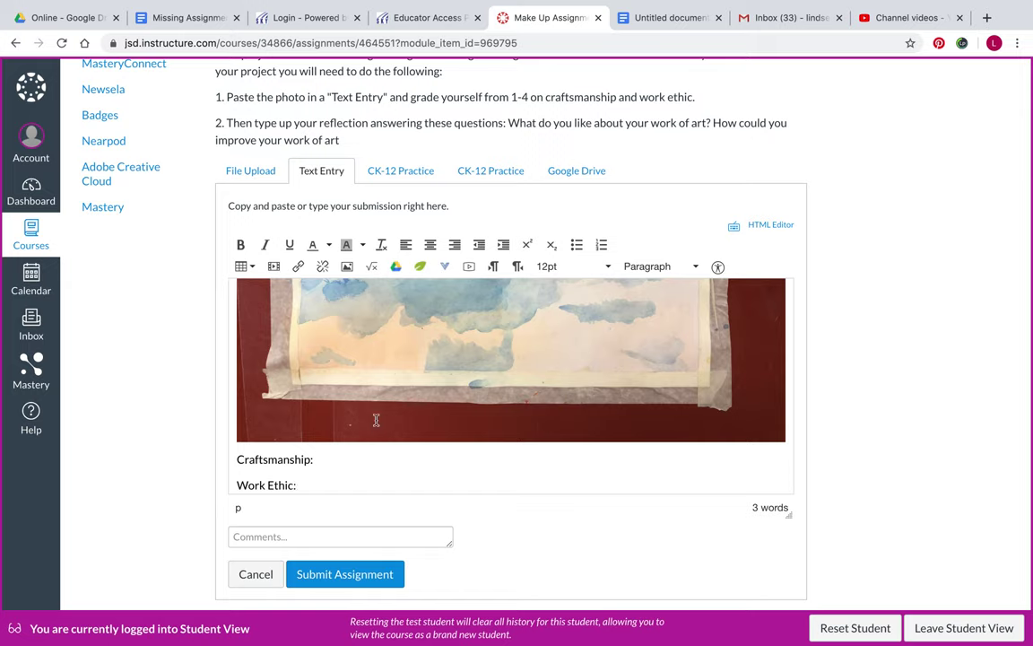
Enter a grade of 3 for Craftsmanship and 4 for Work Ethic, and add an empty line below
{"action": "left_click", "coordinate": [324, 460]}
{"action": "type", "text": "#"}
{"action": "left_click", "coordinate": [326, 486]}
{"action": "scroll", "coordinate": [436, 385], "scroll_direction": "up", "scroll_amount": 5}
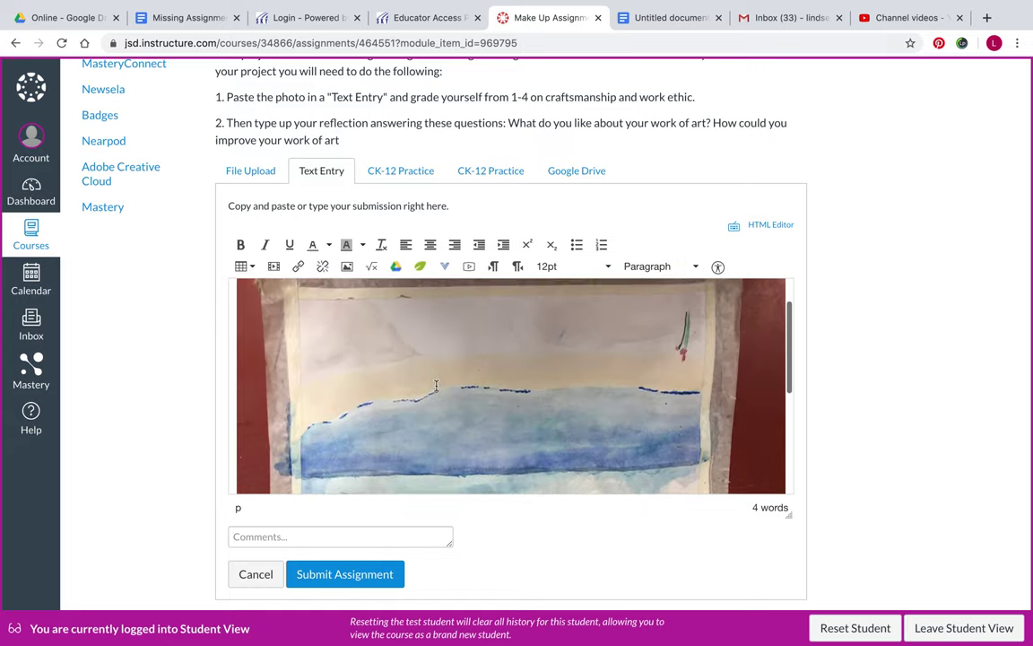
{"action": "scroll", "coordinate": [436, 386], "scroll_direction": "down", "scroll_amount": 5}
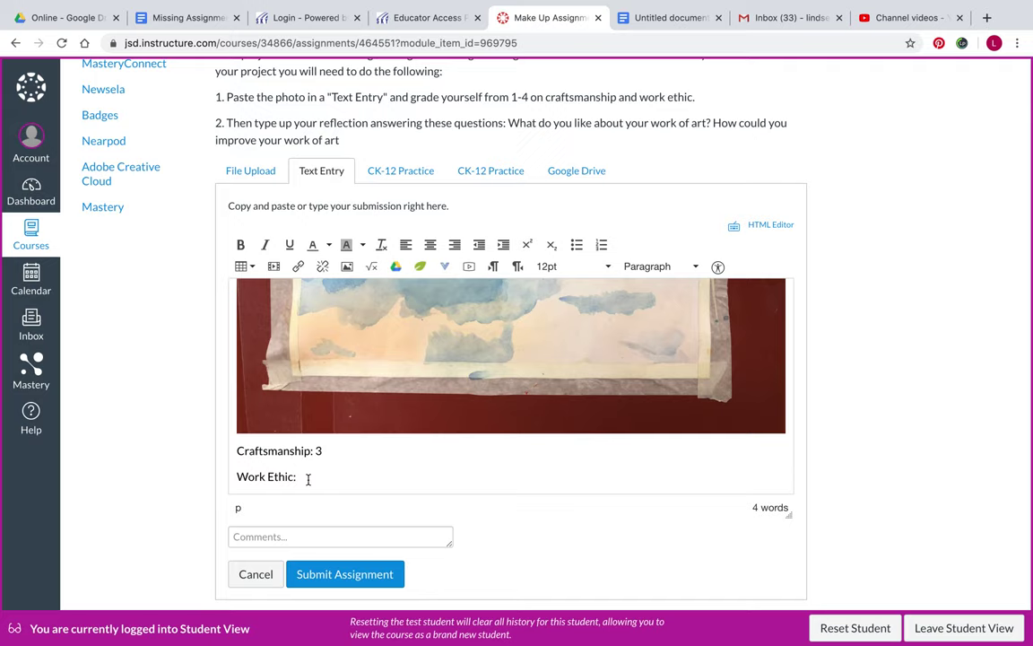
{"action": "type", "text": "4"}
{"action": "key", "text": "Return"}
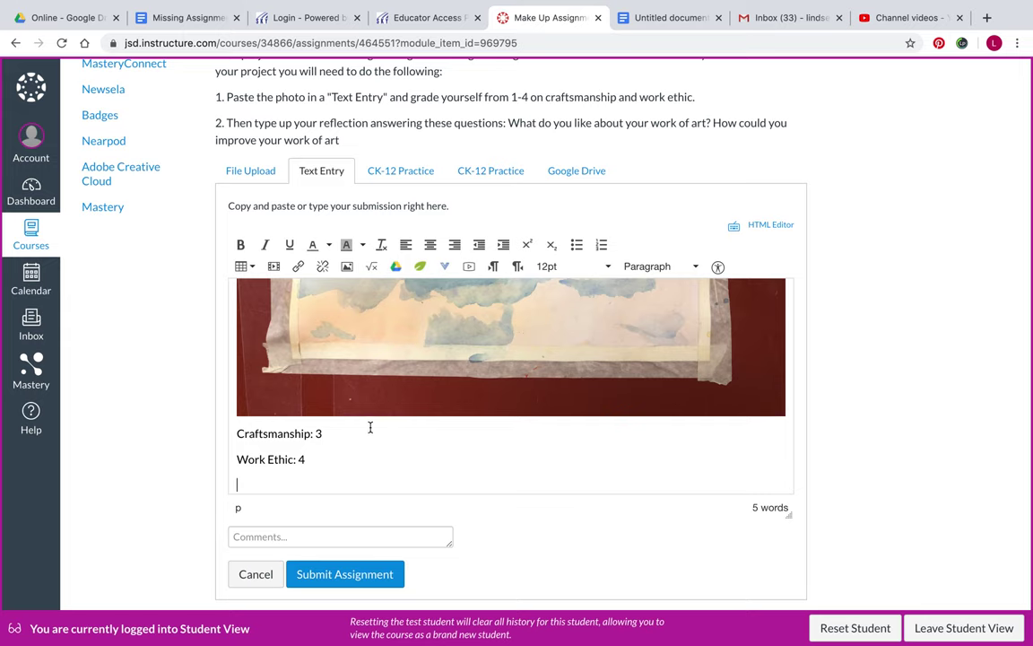
Copy the reflection questions "What do you like about your painting? How could you improve your painting?" from the Option 1 instructions
{"action": "scroll", "coordinate": [376, 425], "scroll_direction": "up", "scroll_amount": 1}
{"action": "scroll", "coordinate": [376, 425], "scroll_direction": "up", "scroll_amount": 3}
{"action": "scroll", "coordinate": [182, 322], "scroll_direction": "up", "scroll_amount": 5}
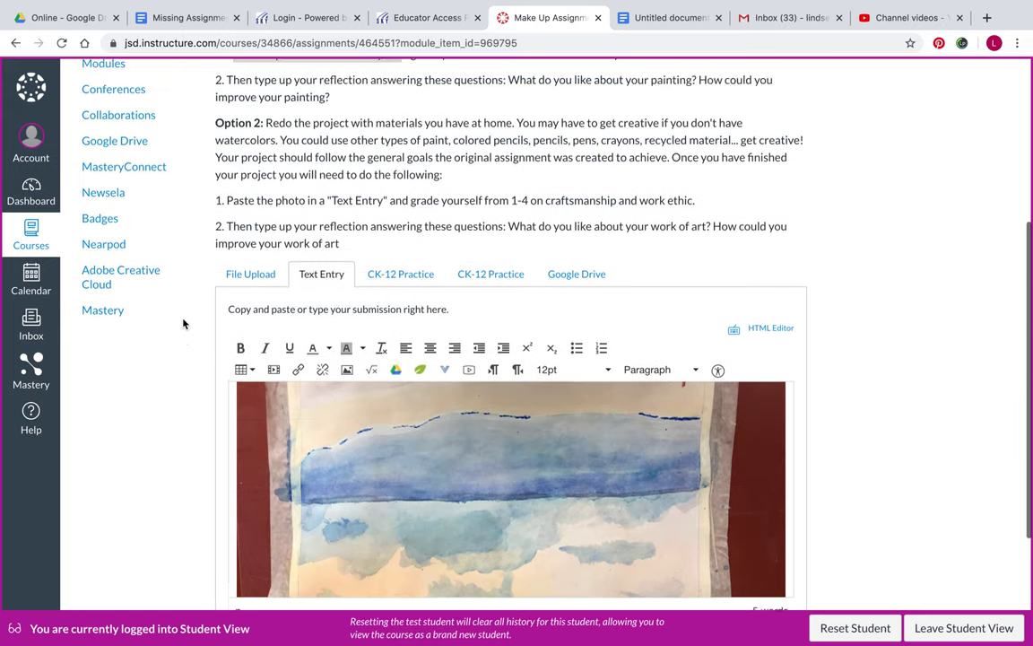
{"action": "left_click_drag", "start_coordinate": [550, 186], "coordinate": [699, 190]}
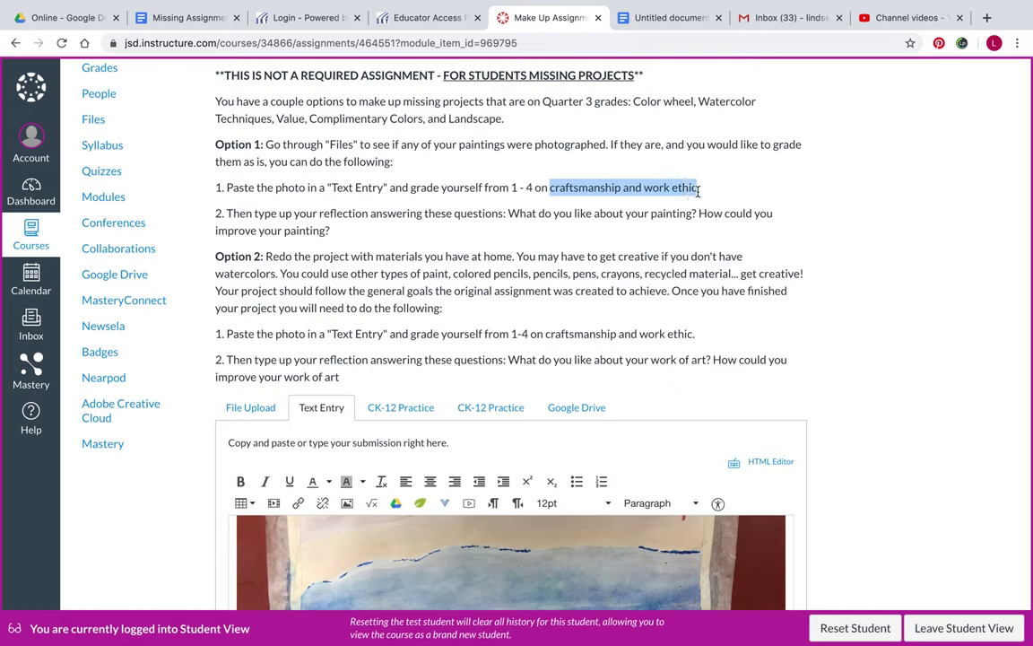
{"action": "left_click", "coordinate": [275, 213]}
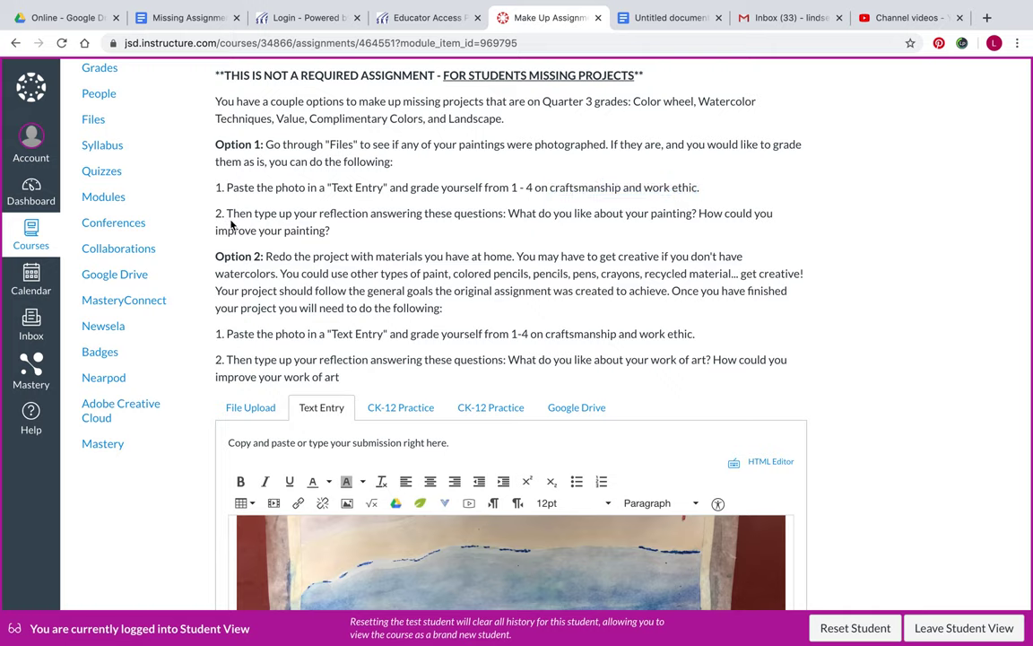
{"action": "left_click_drag", "start_coordinate": [229, 215], "coordinate": [447, 214]}
{"action": "left_click", "coordinate": [448, 215]}
{"action": "mouse_move", "coordinate": [330, 230]}
{"action": "left_mouse_down"}
{"action": "mouse_move", "coordinate": [286, 230]}
{"action": "mouse_move", "coordinate": [546, 216]}
{"action": "mouse_move", "coordinate": [510, 215]}
{"action": "left_mouse_up"}
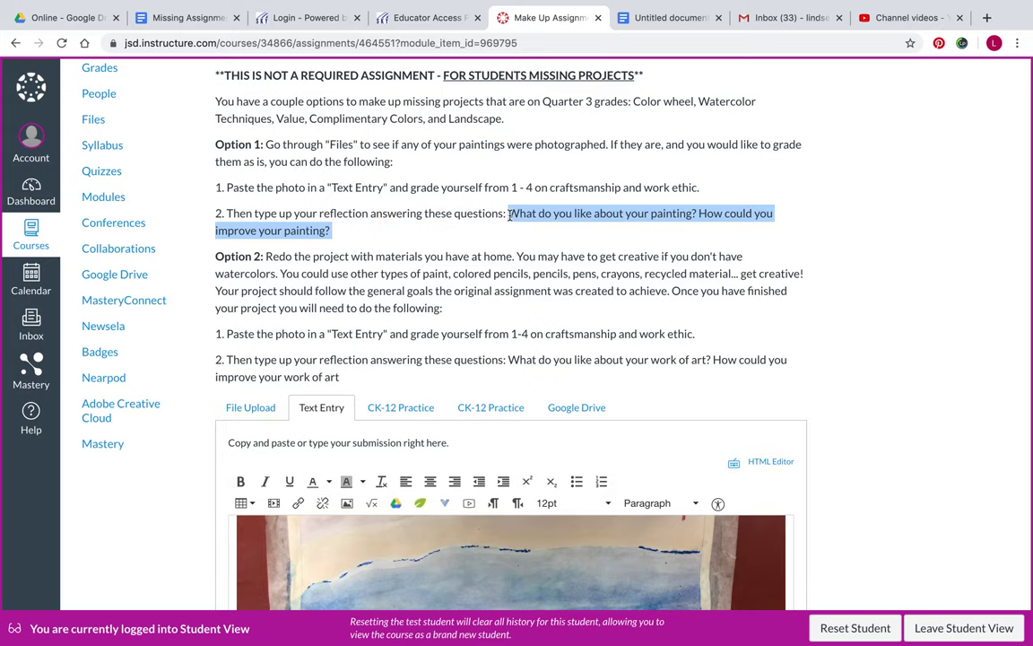
{"action": "right_click", "coordinate": [484, 202]}
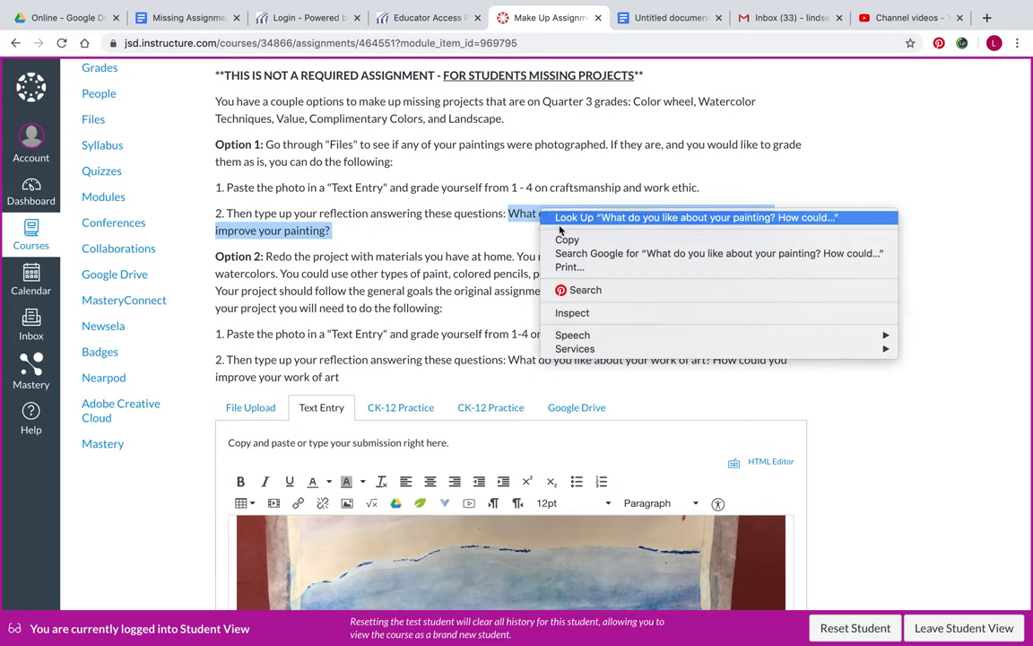
{"action": "left_click", "coordinate": [496, 238]}
Paste the copied reflection questions below the Work Ethic line and put "How could you improve your painting?" on its own line
{"action": "scroll", "coordinate": [570, 247], "scroll_direction": "down", "scroll_amount": 5}
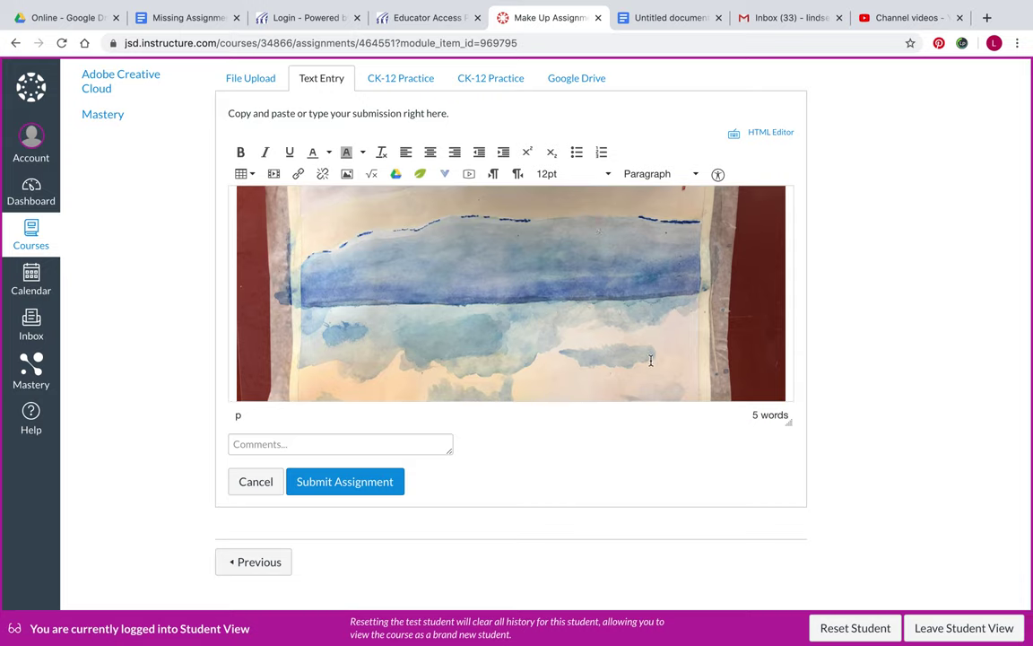
{"action": "scroll", "coordinate": [592, 363], "scroll_direction": "down", "scroll_amount": 3}
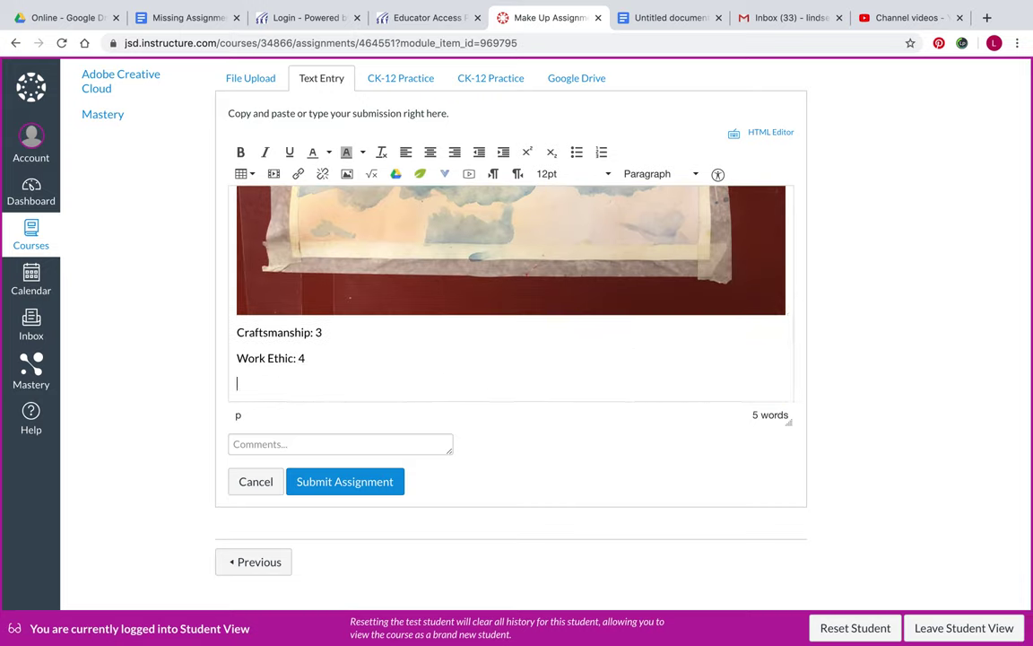
{"action": "key", "text": "ctrl+v"}
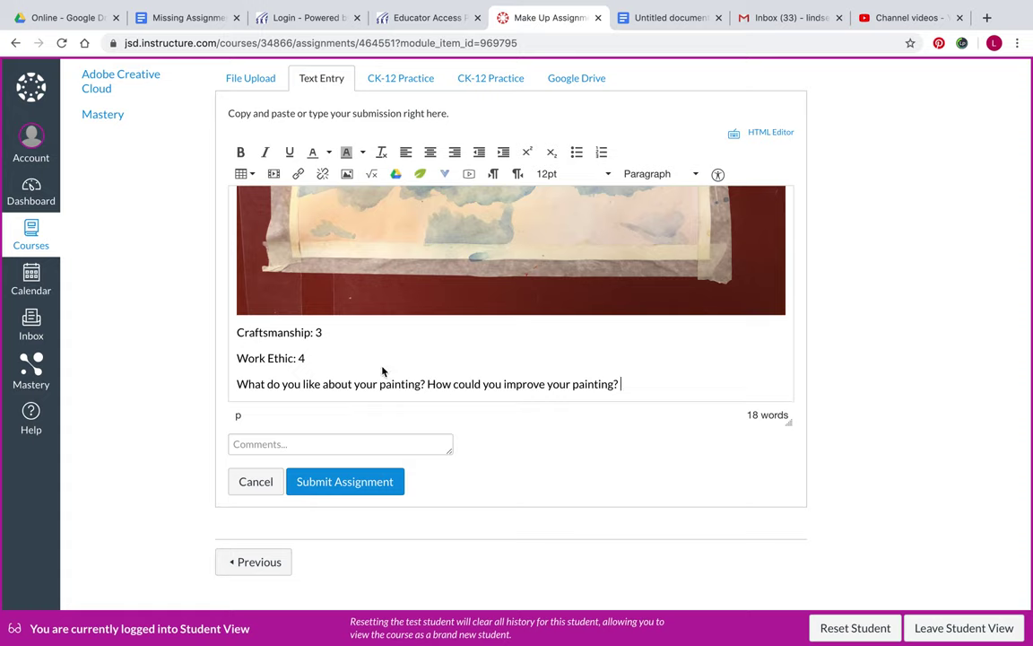
{"action": "left_click", "coordinate": [427, 384]}
{"action": "key", "text": "Return"}
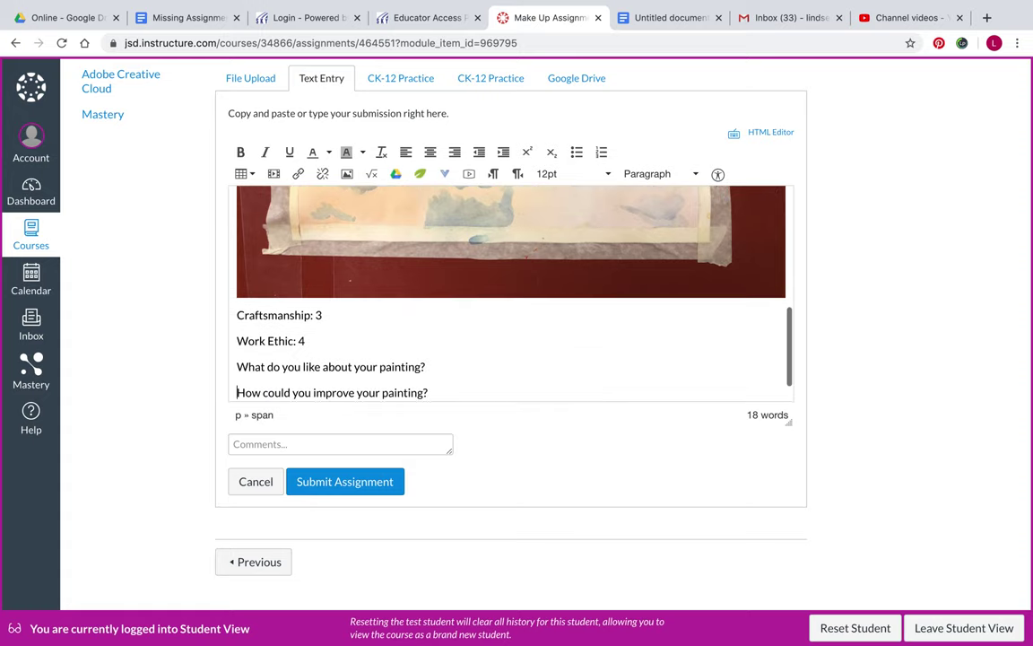
Answer the first reflection question with "I really like the use of color and how my graded washes turned out for the background sky."
{"action": "left_click", "coordinate": [446, 367]}
{"action": "type", "text": "I really like "}
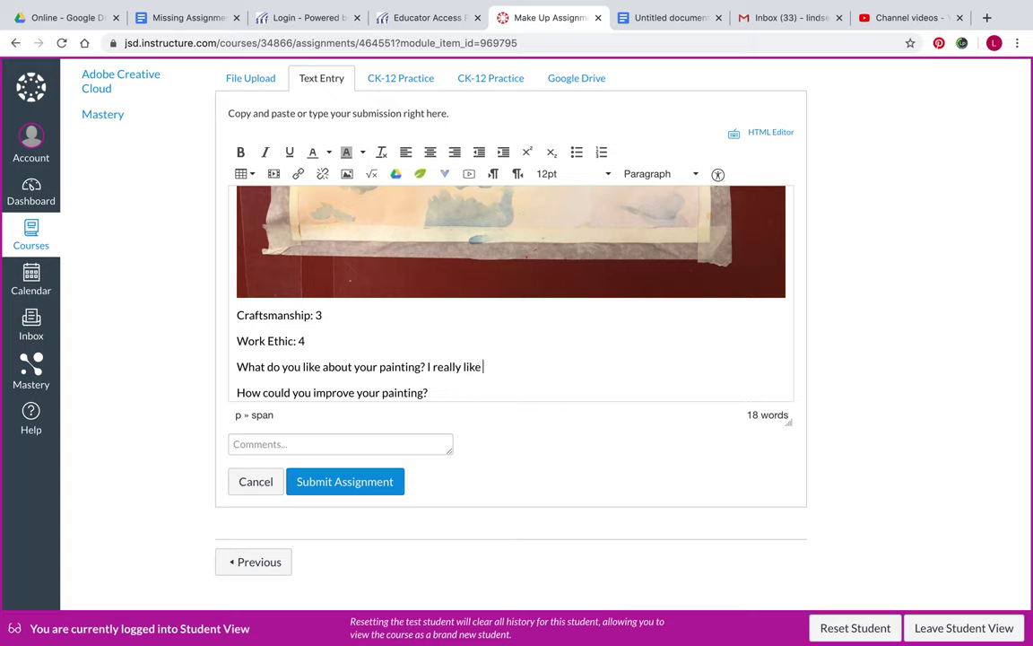
{"action": "type", "text": "the use of color and how "}
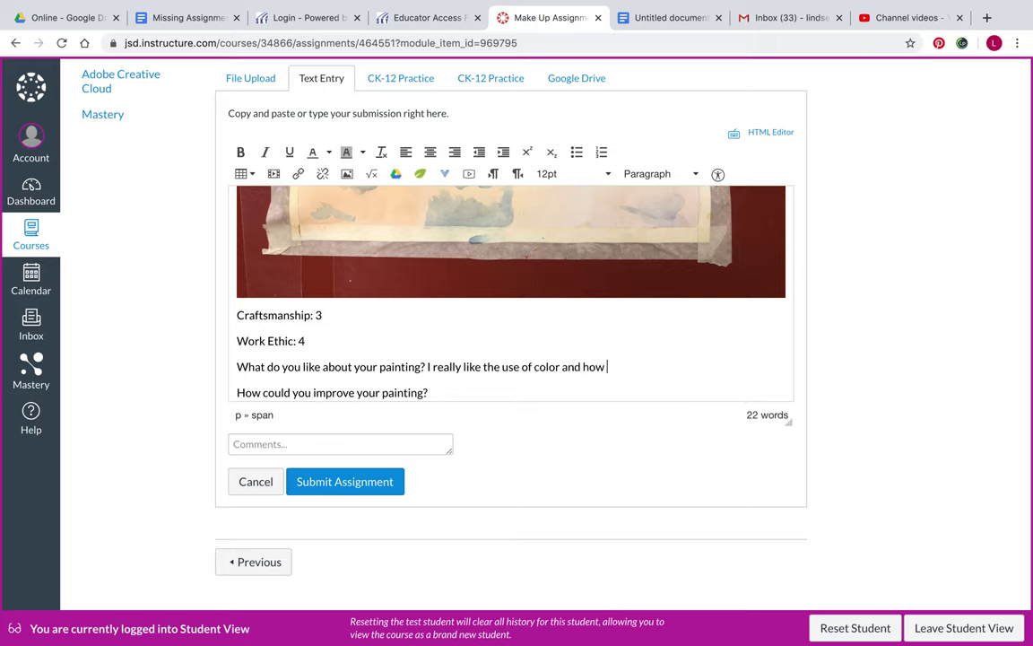
{"action": "type", "text": "my graded washes turned "}
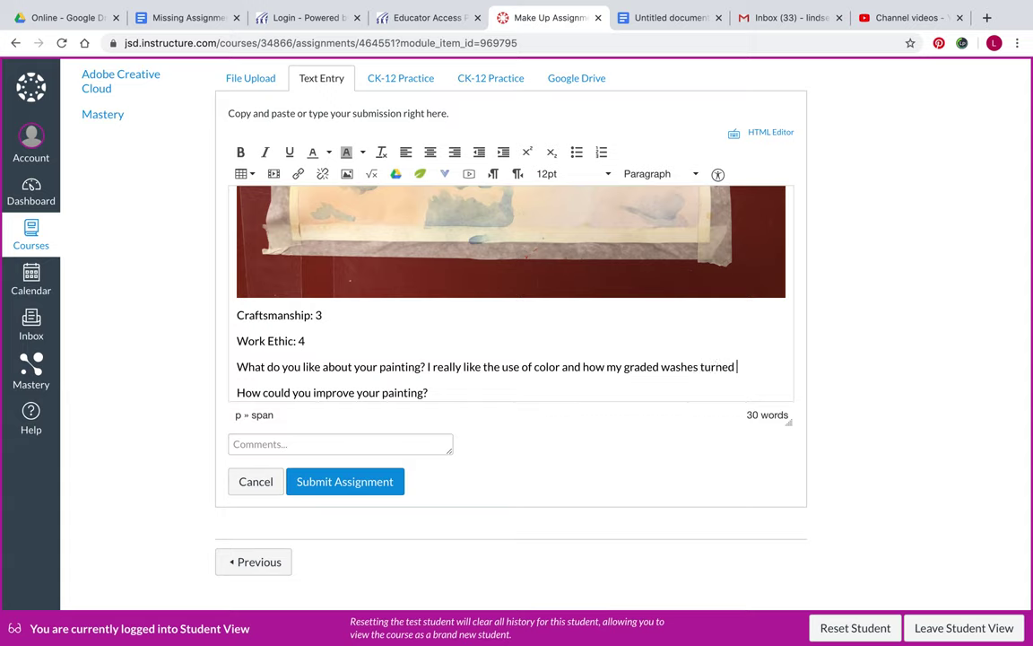
{"action": "type", "text": "out for the backgr"}
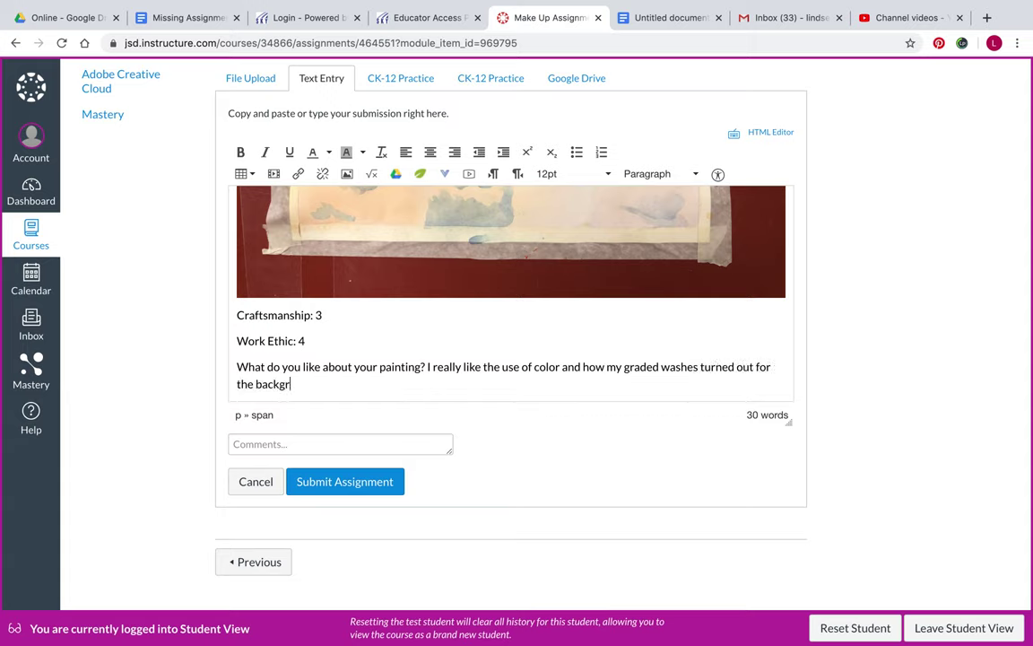
{"action": "type", "text": "ound sky."}
{"action": "key", "text": "Return"}
{"action": "key", "text": "ctrl+v"}
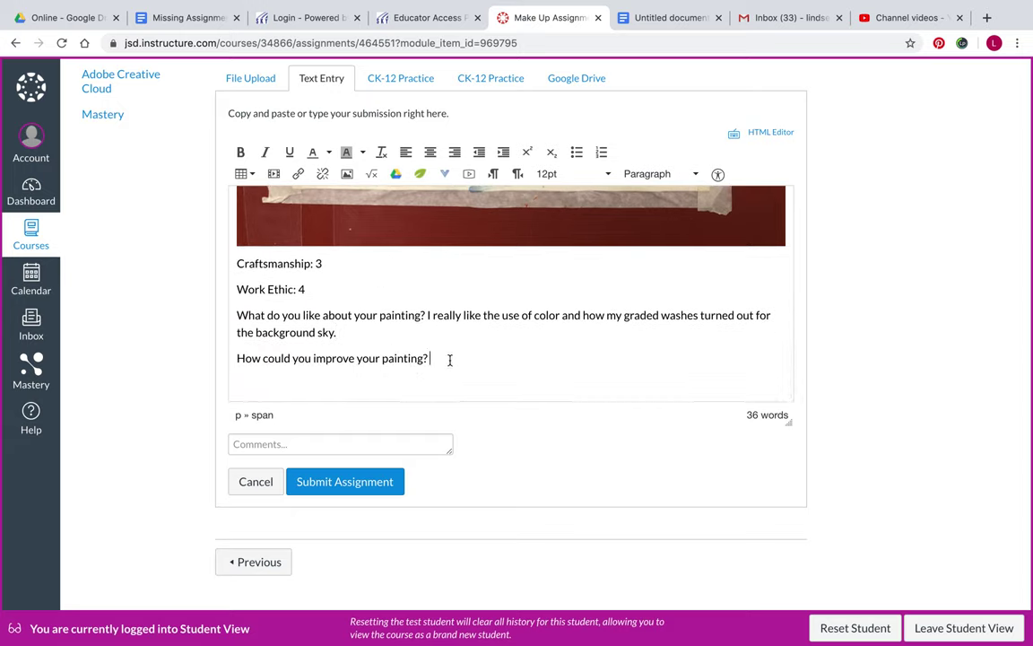
Answer the second reflection question with "I would put more time and effort into this painting to complete it."
{"action": "scroll", "coordinate": [450, 360], "scroll_direction": "up", "scroll_amount": 5}
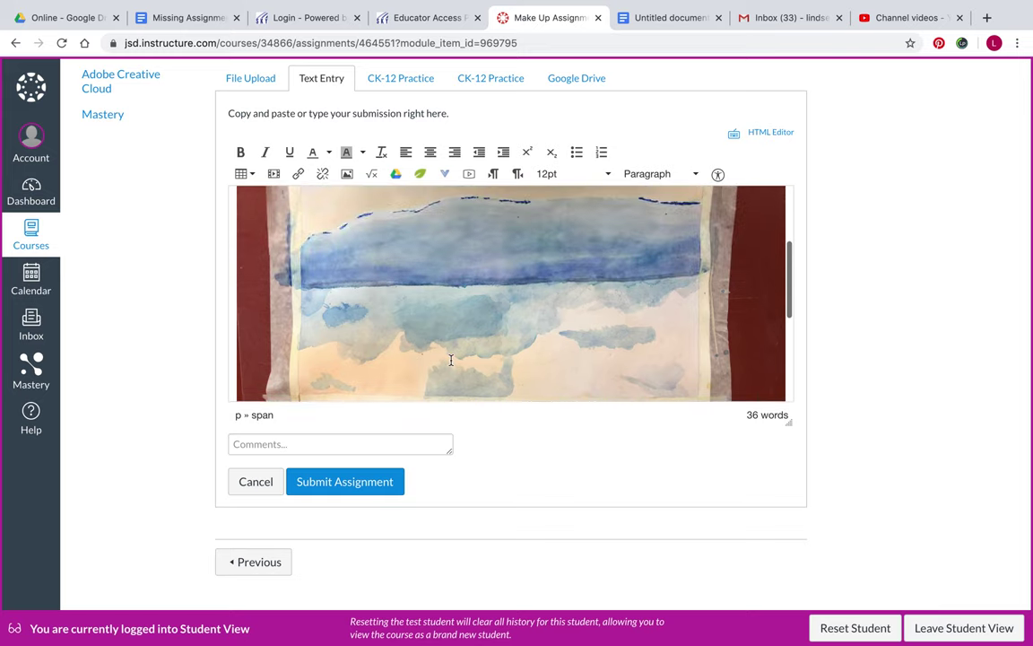
{"action": "scroll", "coordinate": [450, 359], "scroll_direction": "down", "scroll_amount": 5}
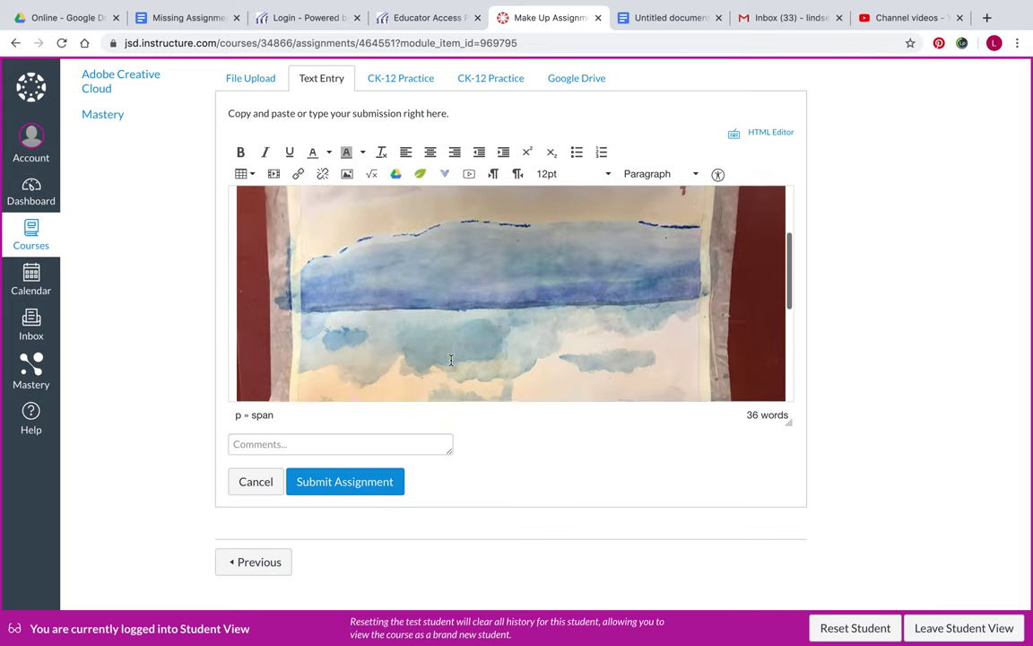
{"action": "scroll", "coordinate": [450, 360], "scroll_direction": "down", "scroll_amount": 3}
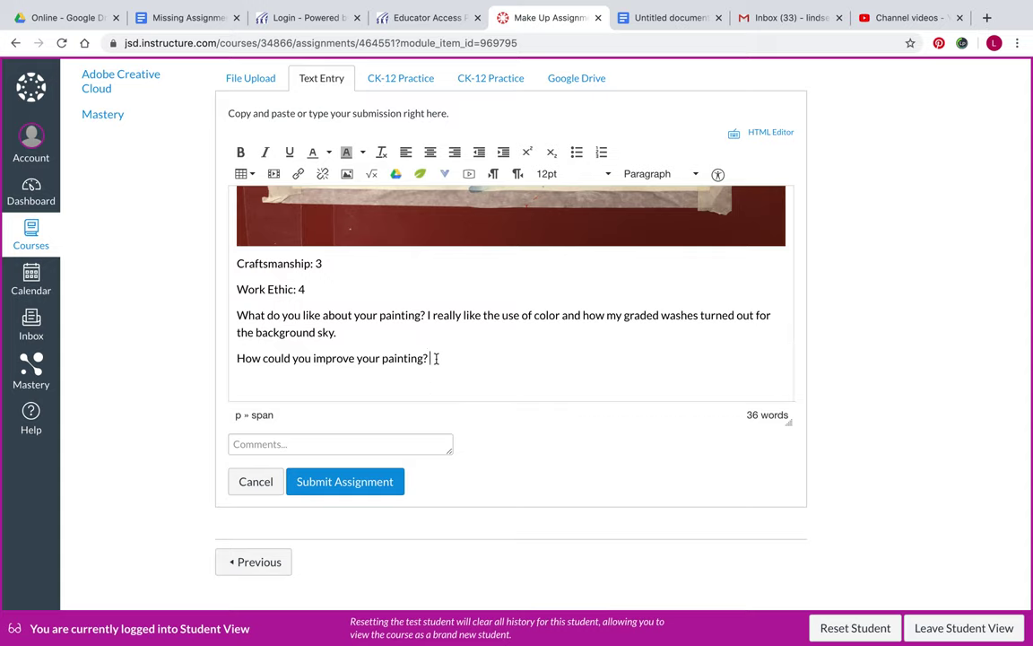
{"action": "type", "text": "ou"}
{"action": "type", "text": "ld put m"}
{"action": "type", "text": "me "}
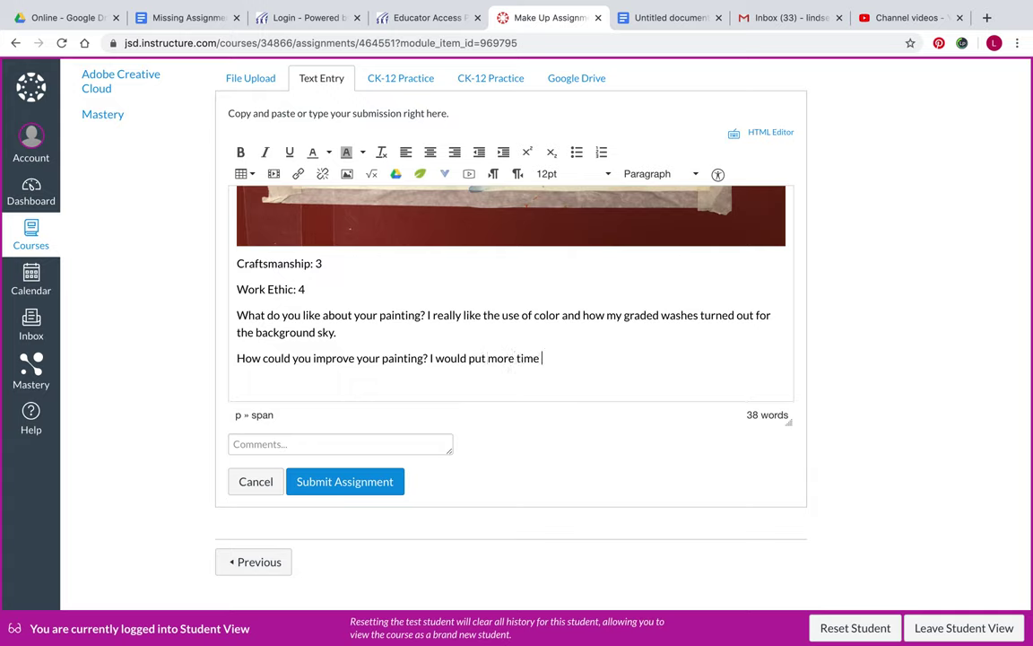
{"action": "type", "text": "and effort into "}
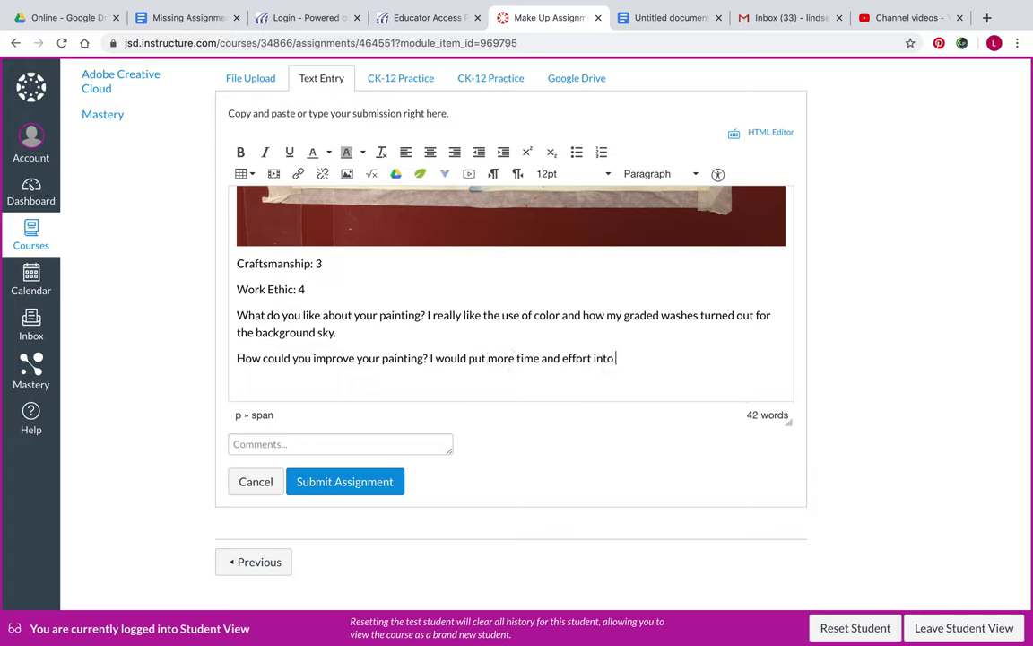
{"action": "type", "text": "this painting to be able"}
{"action": "key", "text": "BackSpace"}
{"action": "key", "text": "BackSpace"}
{"action": "key", "text": "BackSpace"}
{"action": "key", "text": "BackSpace"}
{"action": "type", "text": "complete it."}
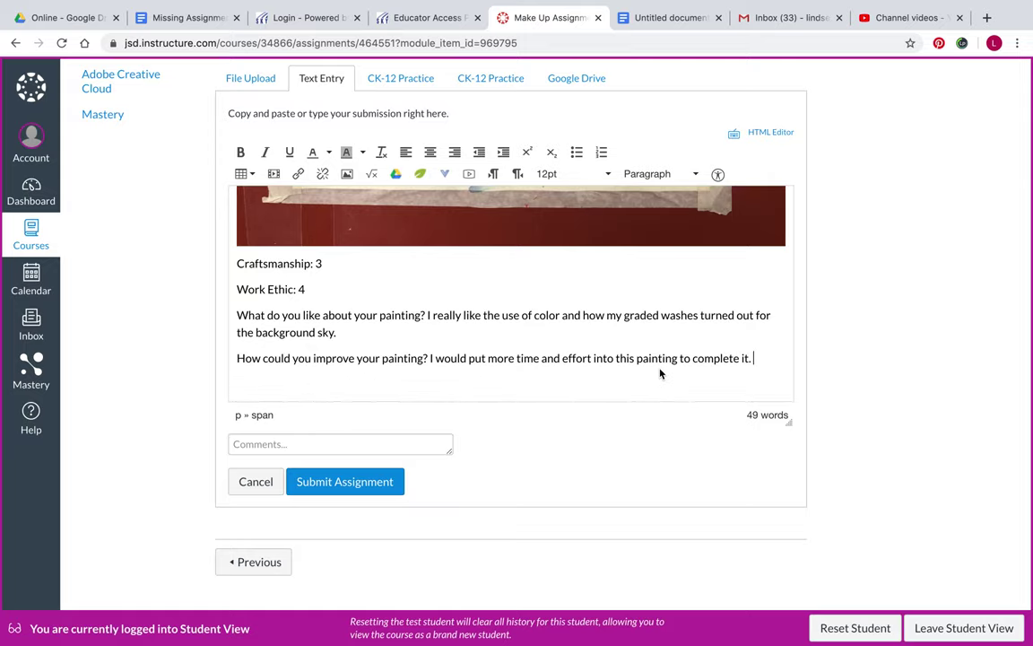
Review the Option 1 and Option 2 instructions against the completed text entry
{"action": "scroll", "coordinate": [486, 339], "scroll_direction": "down", "scroll_amount": 1}
{"action": "scroll", "coordinate": [488, 340], "scroll_direction": "up", "scroll_amount": 5}
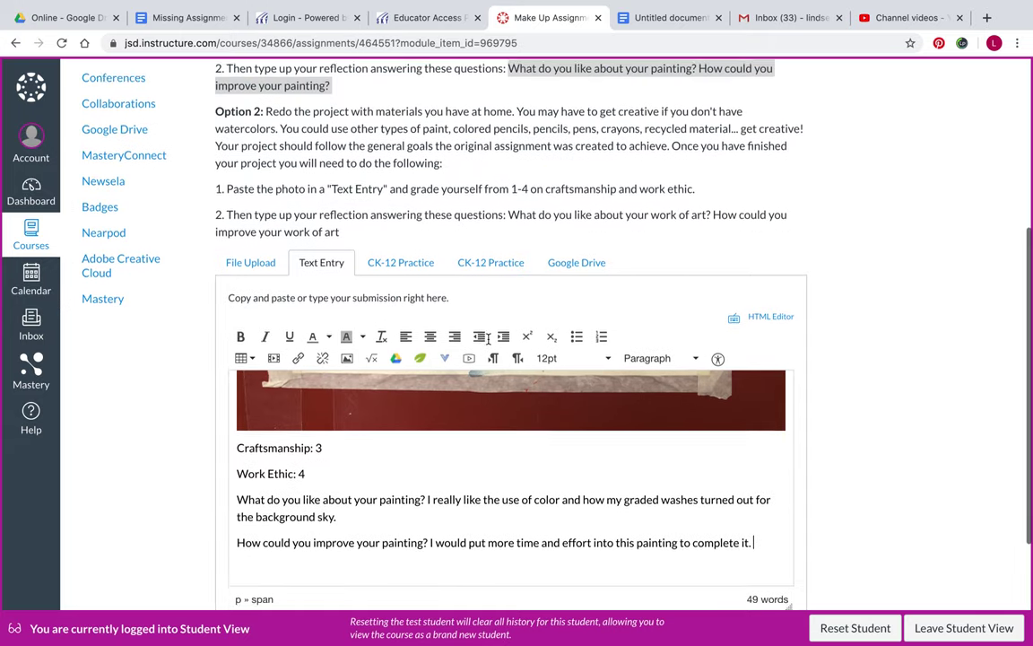
{"action": "scroll", "coordinate": [398, 378], "scroll_direction": "up", "scroll_amount": 2}
{"action": "scroll", "coordinate": [398, 378], "scroll_direction": "up", "scroll_amount": 1}
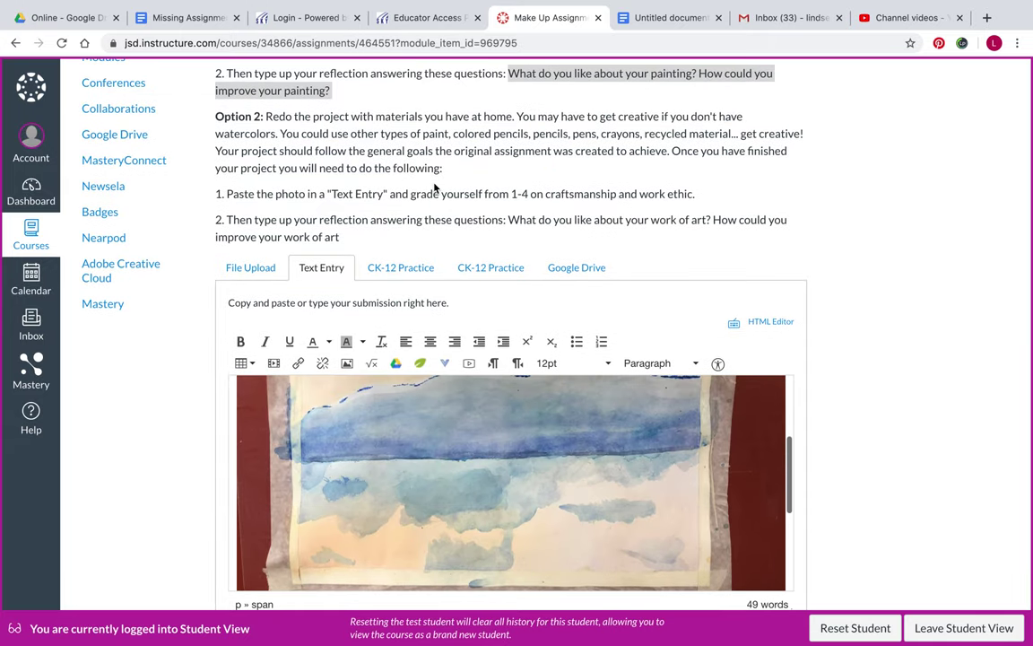
{"action": "scroll", "coordinate": [436, 185], "scroll_direction": "up", "scroll_amount": 4}
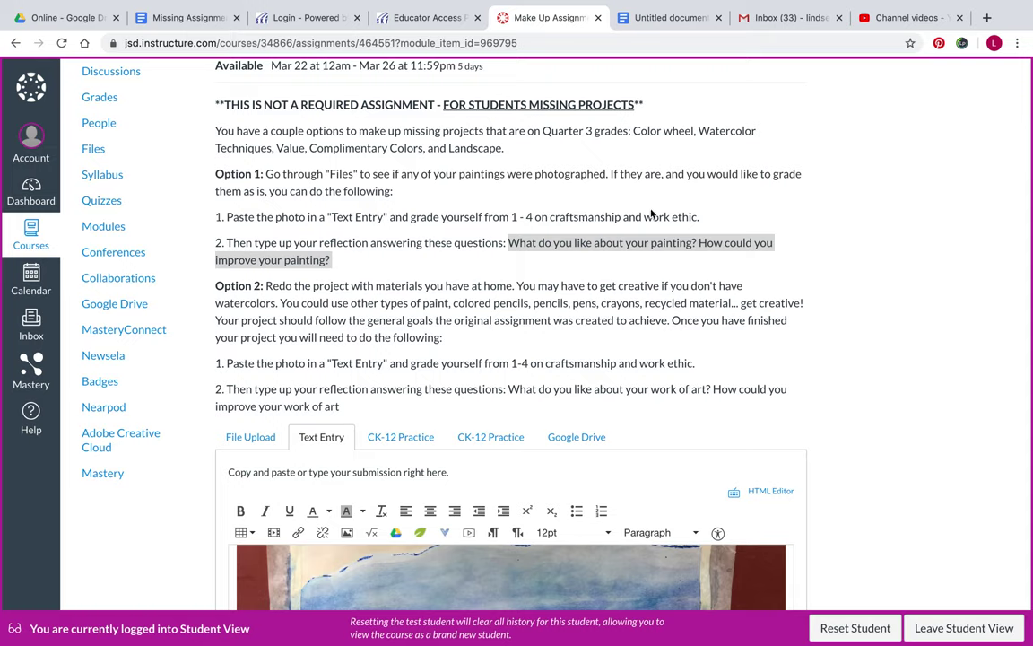
{"action": "left_click_drag", "start_coordinate": [363, 241], "coordinate": [489, 257]}
{"action": "left_click", "coordinate": [389, 262]}
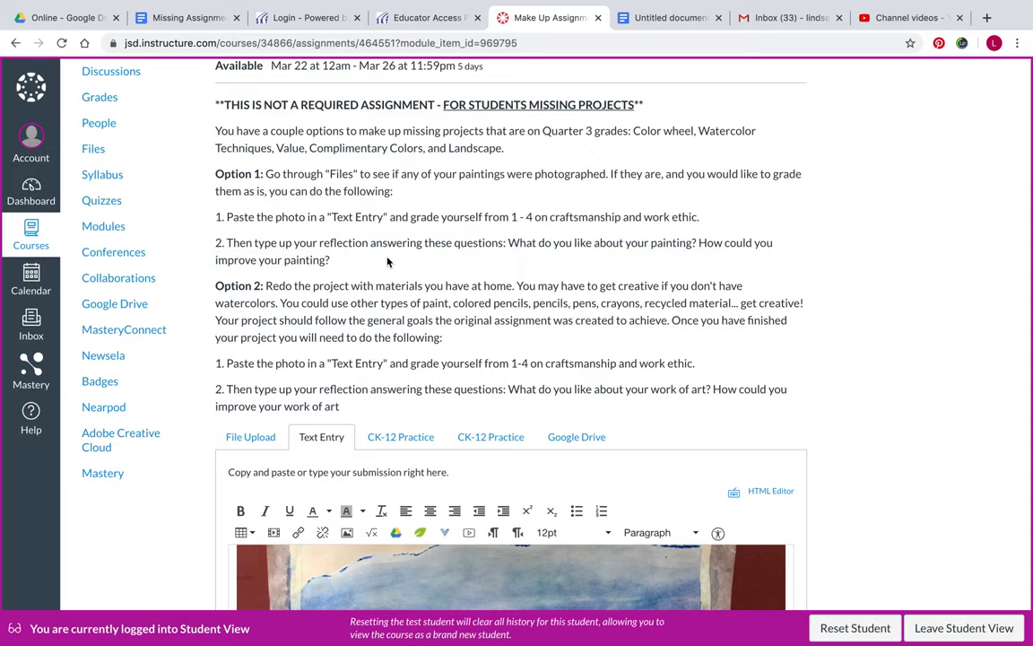
{"action": "scroll", "coordinate": [389, 262], "scroll_direction": "down", "scroll_amount": 5}
{"action": "scroll", "coordinate": [388, 262], "scroll_direction": "down", "scroll_amount": 4}
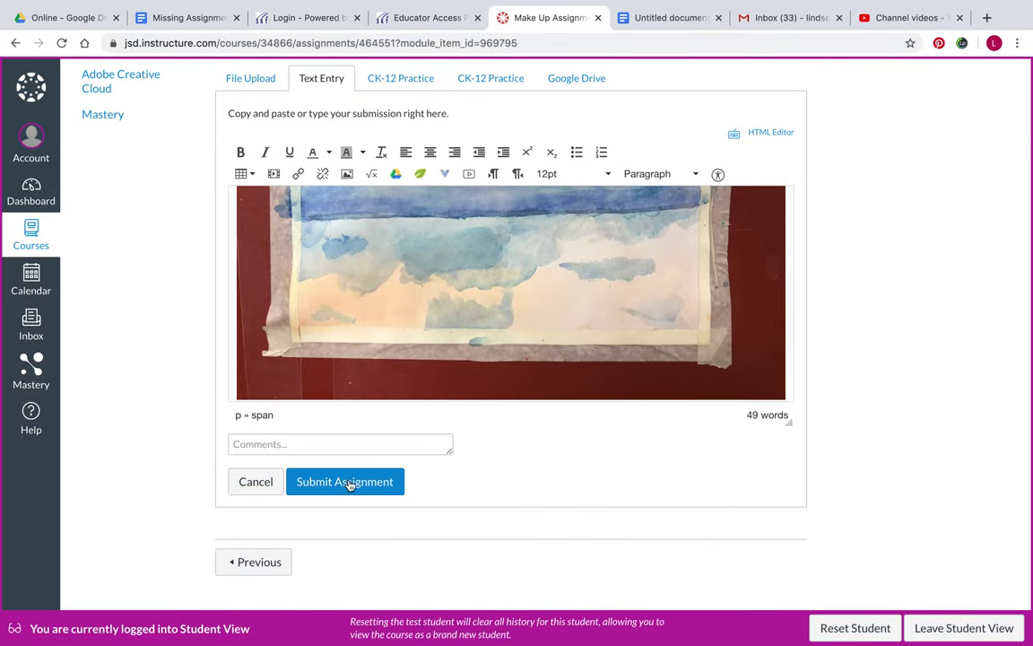
View the File Upload submission form, and return to the Text Entry form
{"action": "scroll", "coordinate": [360, 477], "scroll_direction": "up", "scroll_amount": 2}
{"action": "scroll", "coordinate": [360, 476], "scroll_direction": "up", "scroll_amount": 1}
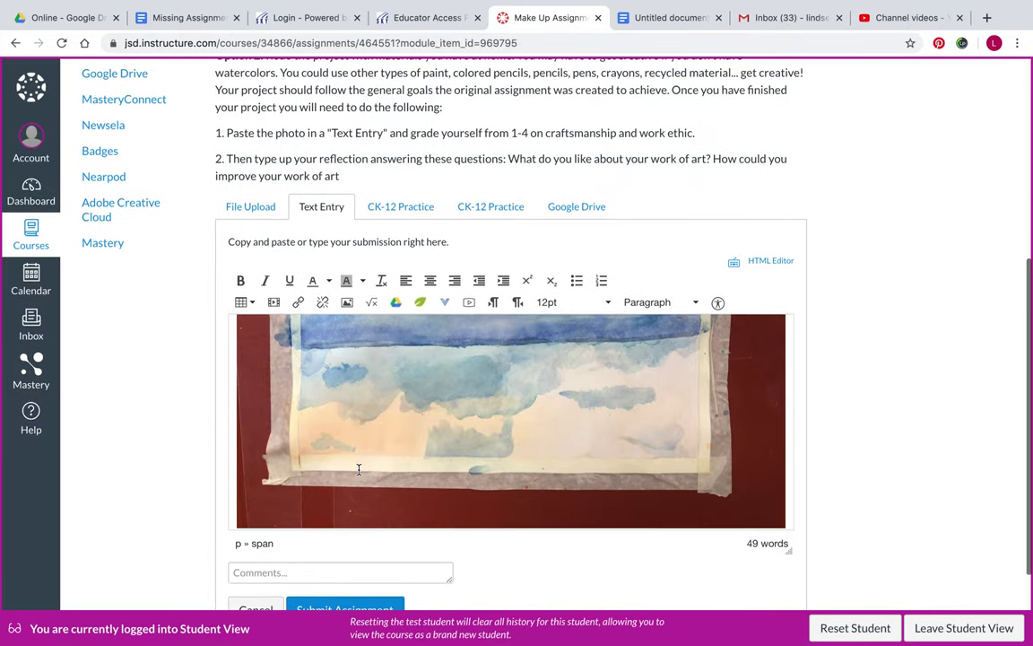
{"action": "left_click", "coordinate": [255, 208]}
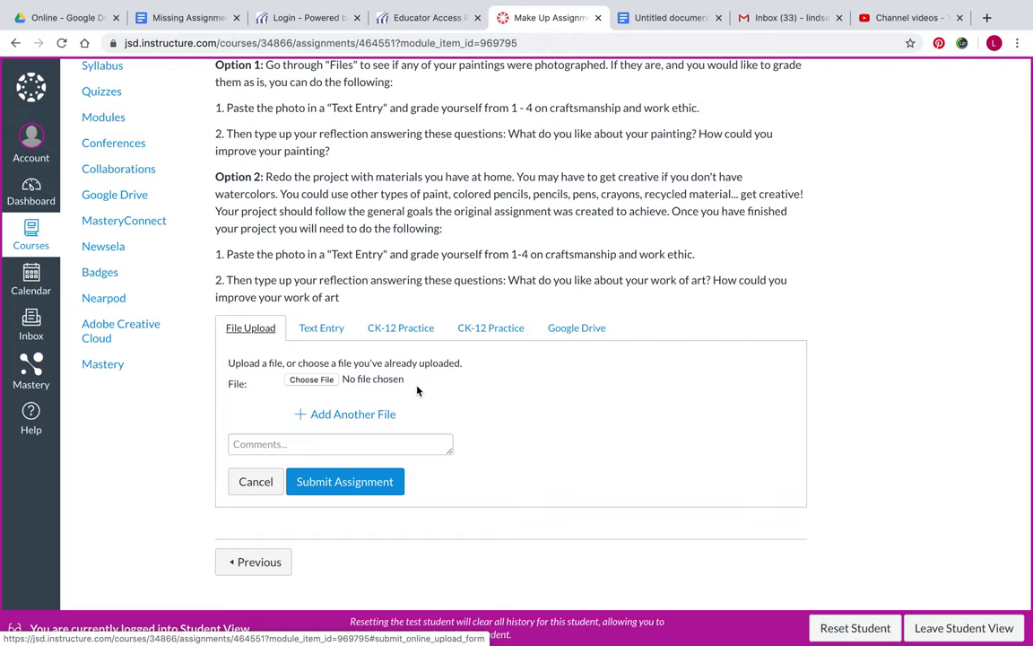
{"action": "left_click", "coordinate": [336, 331]}
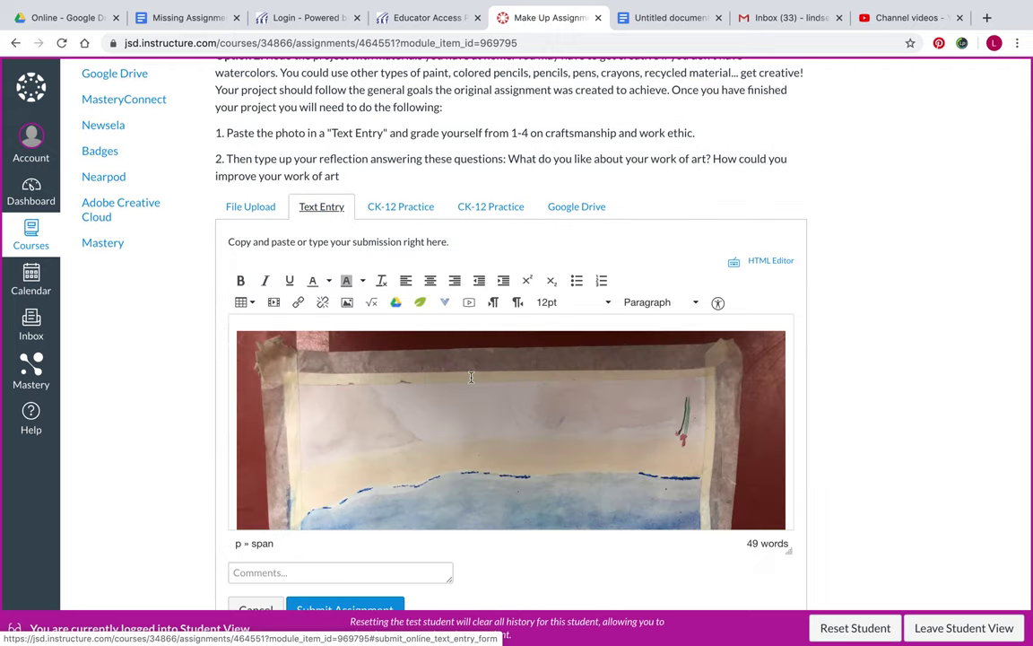
Copy the entire text entry, including the painting, and paste it into the blank Google Docs document
{"action": "scroll", "coordinate": [473, 381], "scroll_direction": "down", "scroll_amount": 5}
{"action": "left_click_drag", "start_coordinate": [751, 484], "coordinate": [233, 319]}
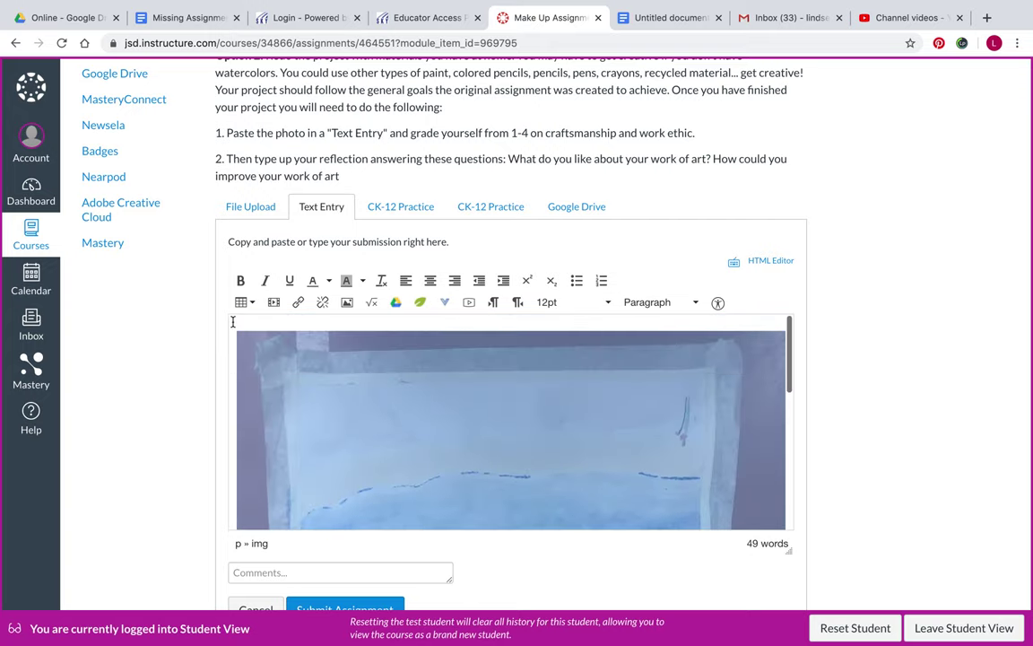
{"action": "right_click", "coordinate": [306, 368]}
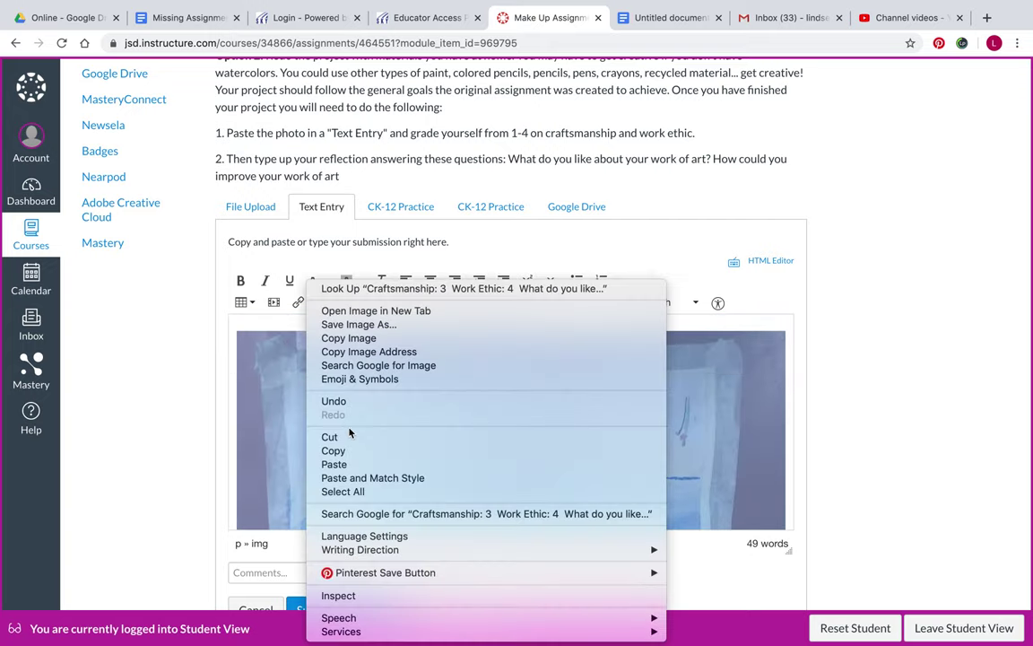
{"action": "left_click", "coordinate": [333, 450]}
{"action": "left_click", "coordinate": [652, 19]}
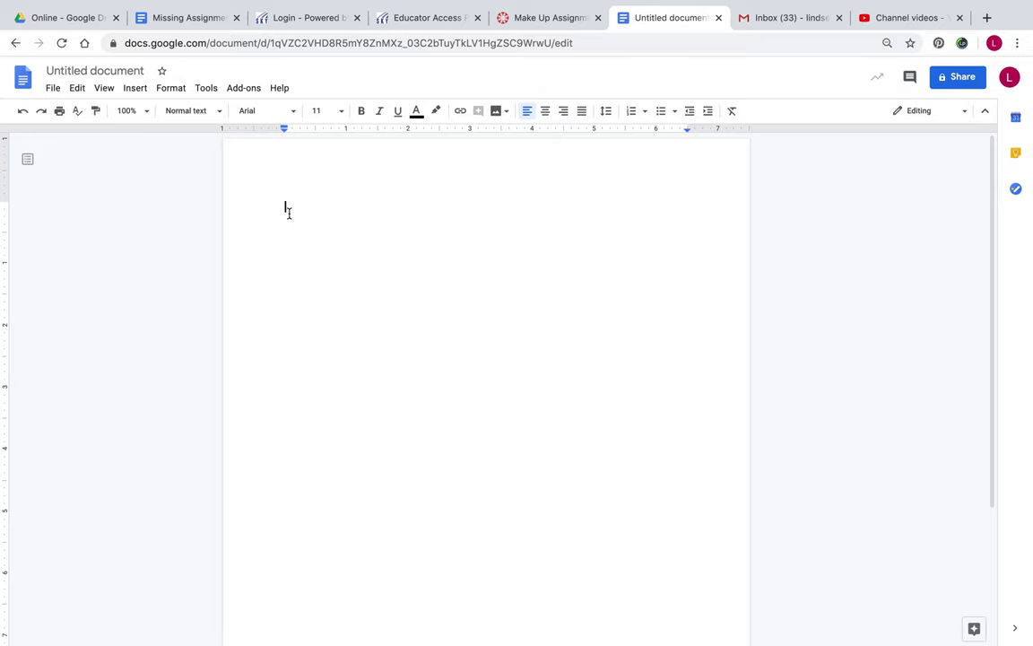
{"action": "key", "text": "ctrl+v"}
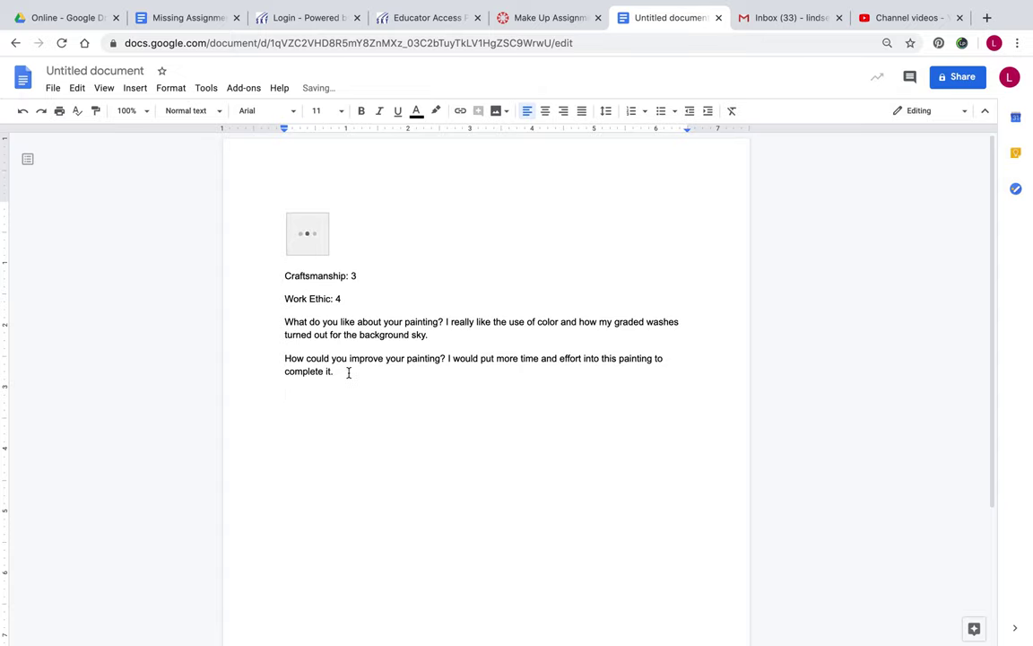
{"action": "left_click", "coordinate": [291, 218]}
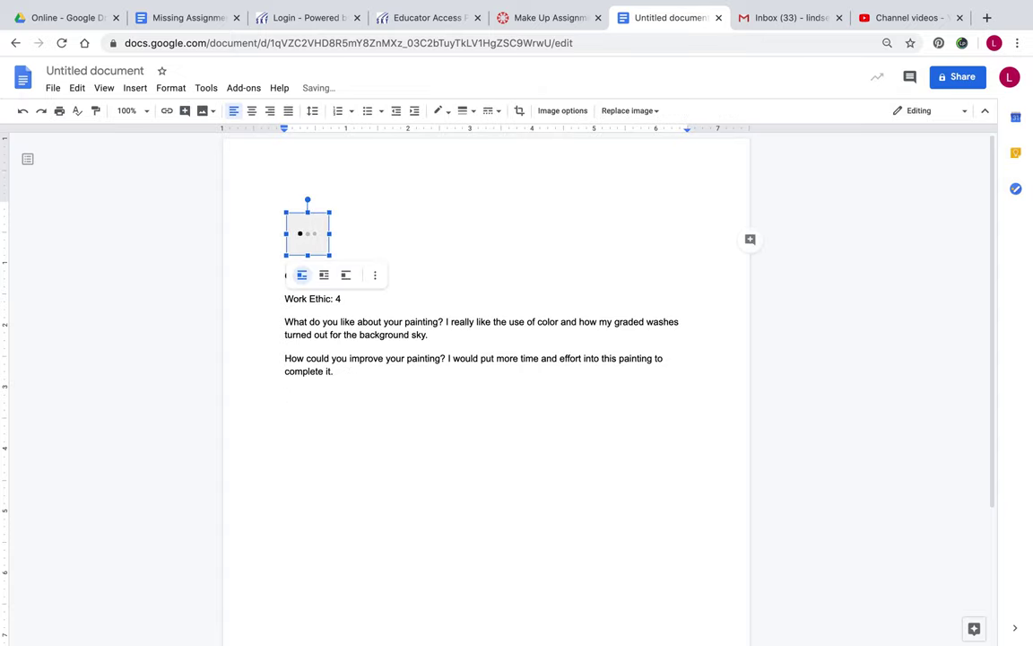
{"action": "key", "text": "BackSpace"}
{"action": "key", "text": "ctrl+z"}
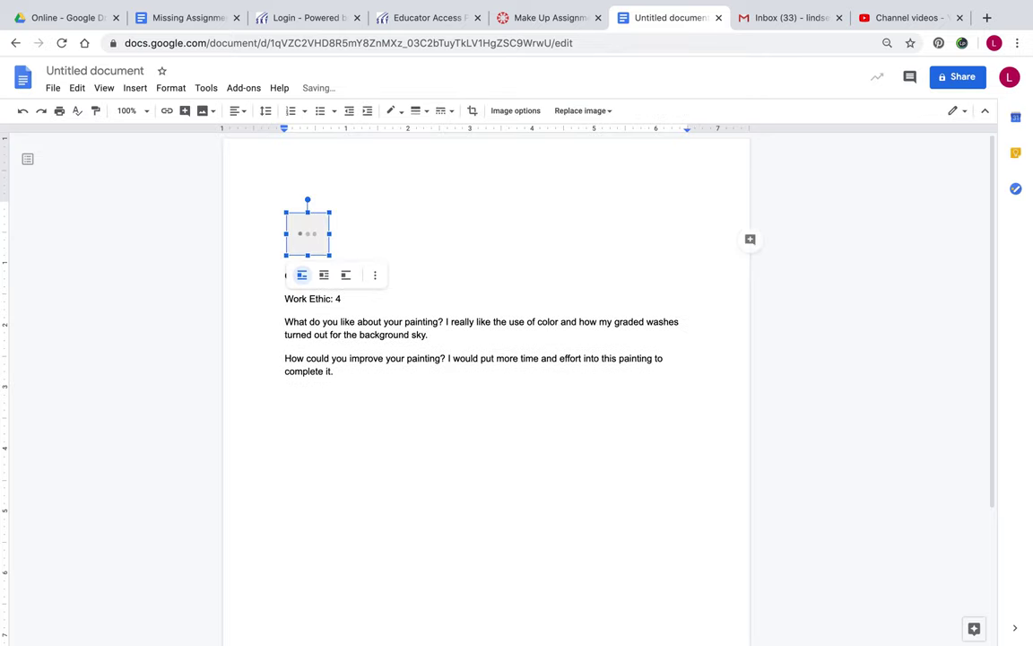
Add the line "Landscape Painting." between the pasted image and the Craftsmanship grade
{"action": "left_click", "coordinate": [275, 281]}
{"action": "key", "text": "Return"}
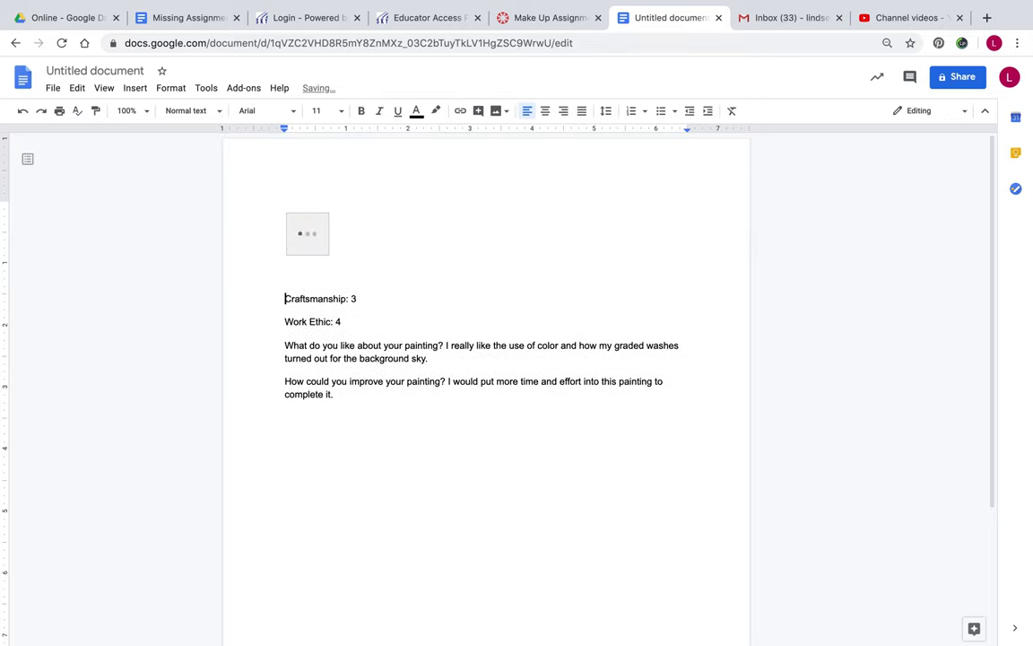
{"action": "type", "text": "Landscape Pain"}
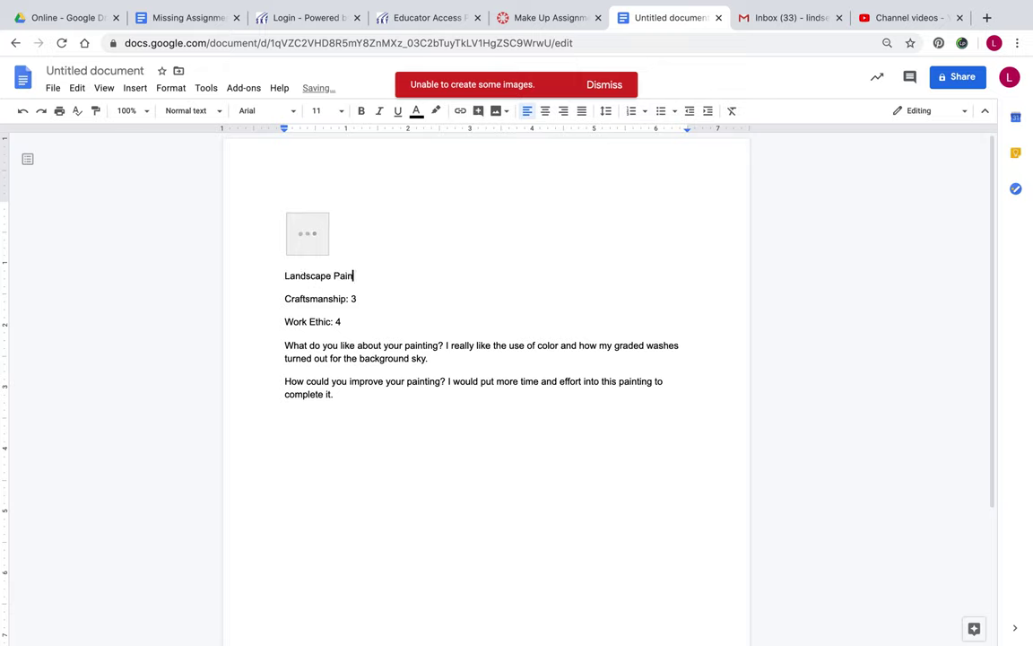
{"action": "type", "text": "ting."}
Add the heading "Value" below the reflection answers, separated by a blank line, with an empty line beneath it
{"action": "left_click", "coordinate": [336, 395]}
{"action": "key", "text": "Return"}
{"action": "key", "text": "Return"}
{"action": "type", "text": "Vu"}
{"action": "key", "text": "BackSpace"}
{"action": "type", "text": "aule"}
{"action": "key", "text": "BackSpace"}
{"action": "key", "text": "BackSpace"}
{"action": "key", "text": "BackSpace"}
{"action": "type", "text": "lue"}
{"action": "key", "text": "Return"}
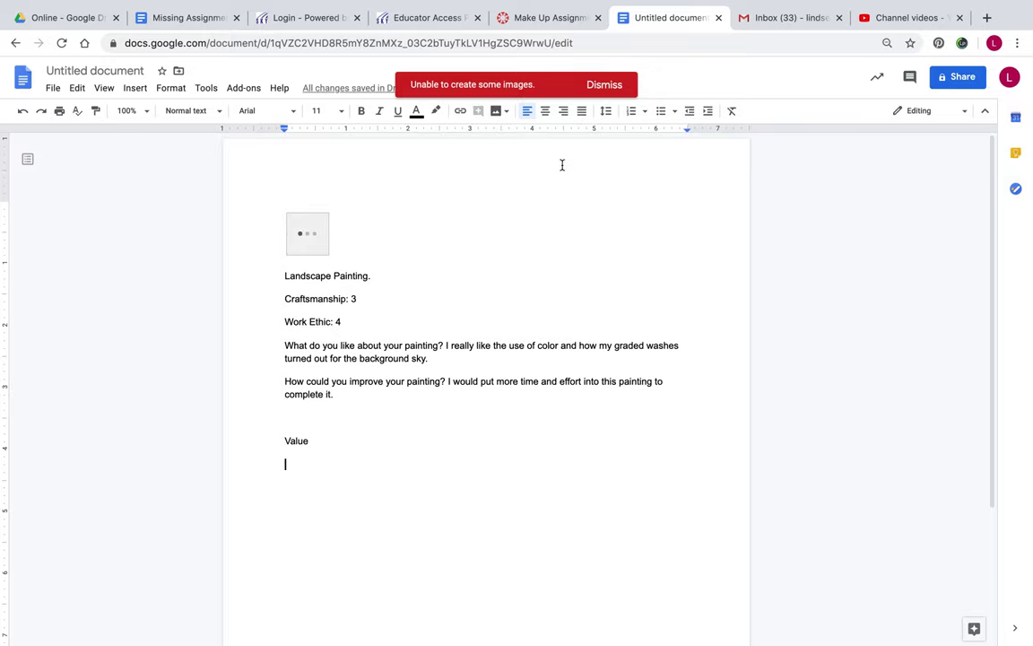
Switch back to the Make Up Assignment page in Canvas
{"action": "left_click", "coordinate": [535, 29]}
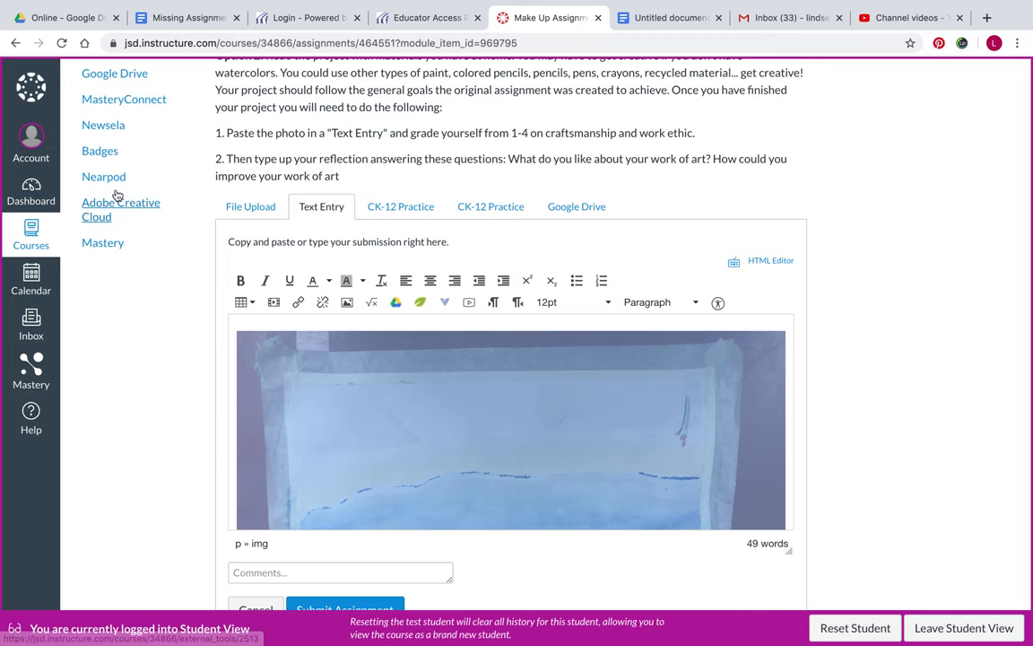
{"action": "scroll", "coordinate": [135, 260], "scroll_direction": "up", "scroll_amount": 5}
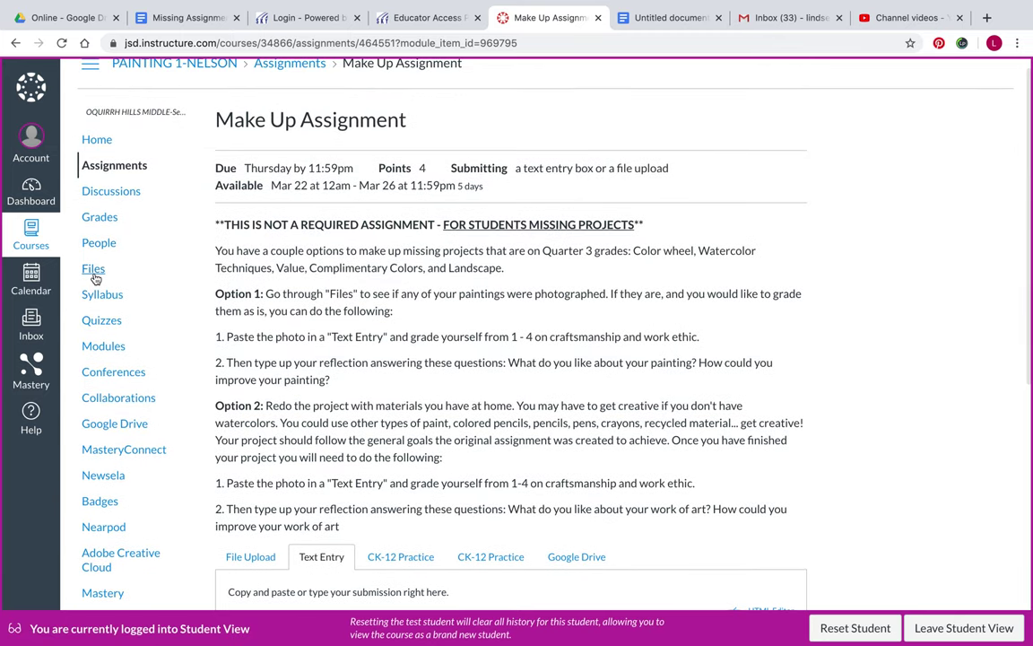
{"action": "left_click", "coordinate": [93, 268]}
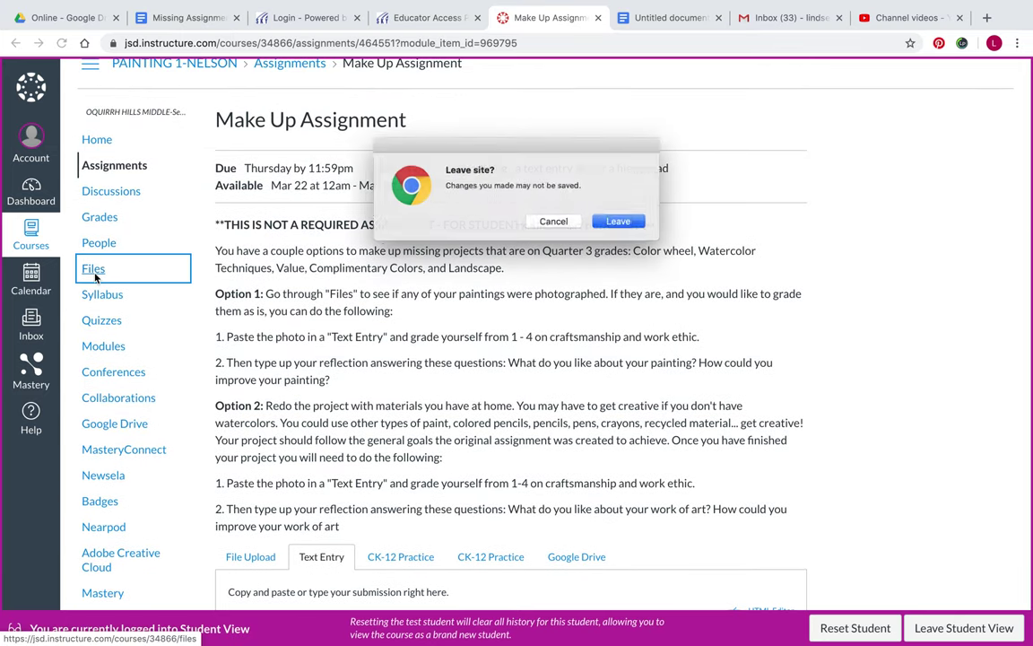
{"action": "left_click", "coordinate": [555, 223]}
{"action": "scroll", "coordinate": [574, 256], "scroll_direction": "down", "scroll_amount": 5}
{"action": "scroll", "coordinate": [628, 256], "scroll_direction": "down", "scroll_amount": 2}
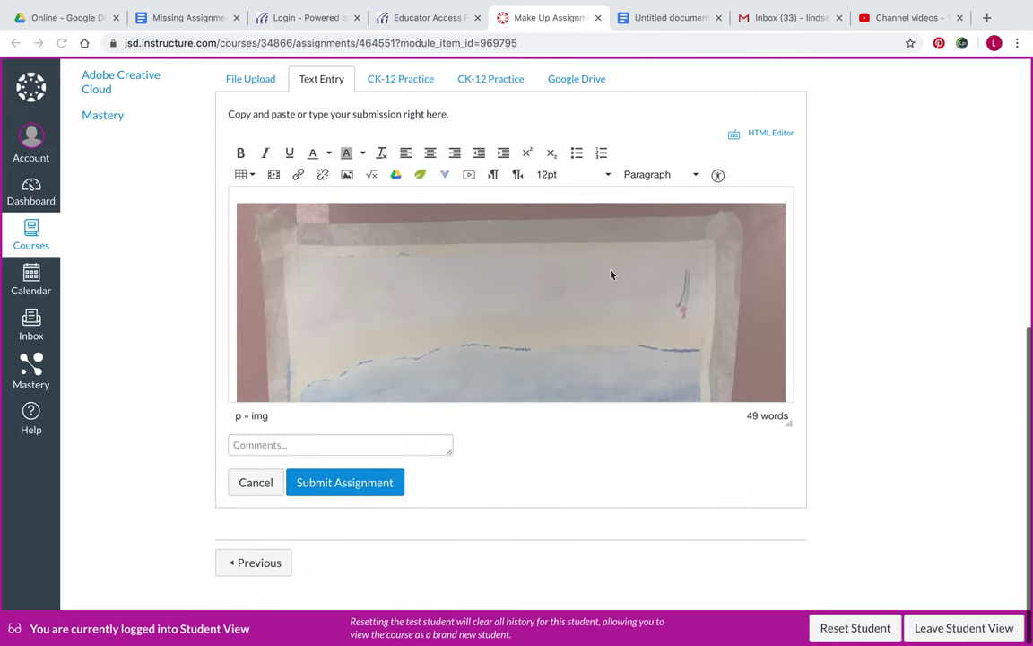
{"action": "scroll", "coordinate": [356, 481], "scroll_direction": "up", "scroll_amount": 8}
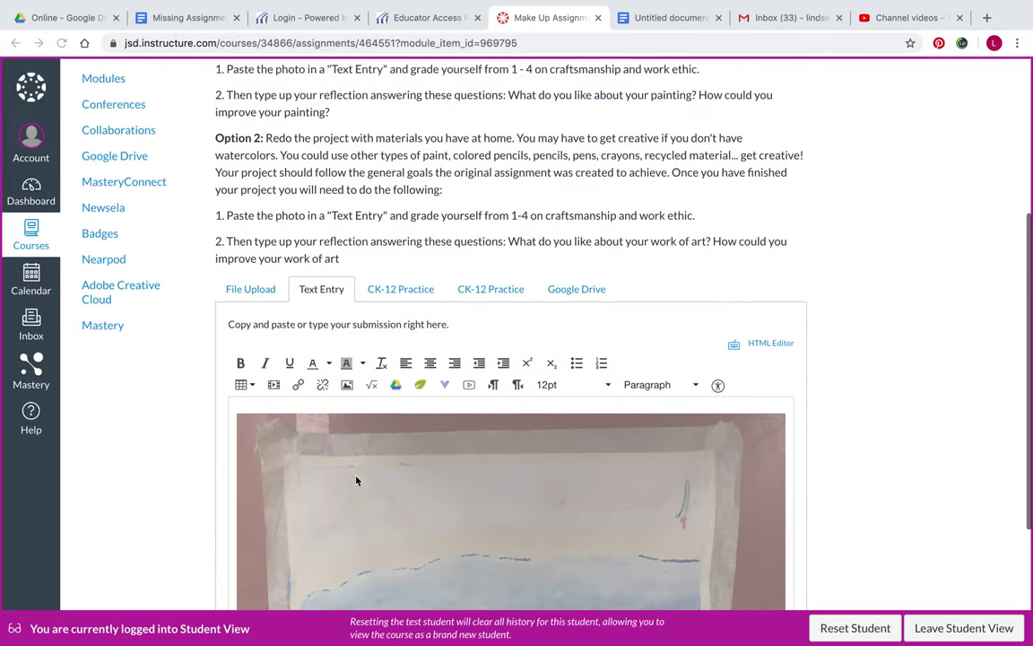
Open the course's Files, leaving the unsaved text entry behind, and open the "Paintings Left At School" folder
{"action": "left_click", "coordinate": [99, 202]}
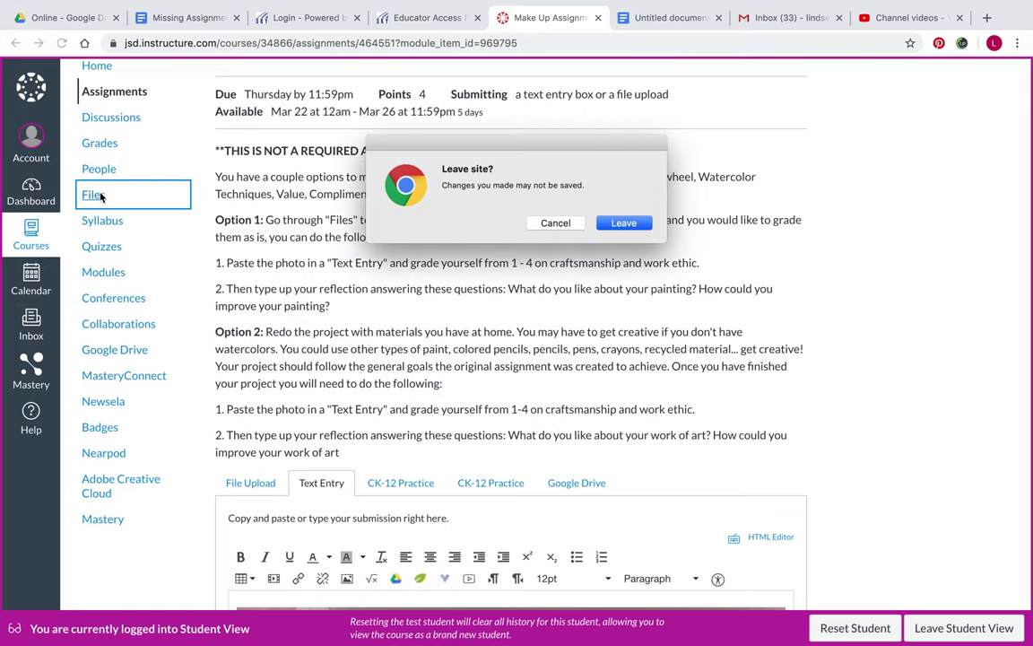
{"action": "left_click", "coordinate": [628, 230]}
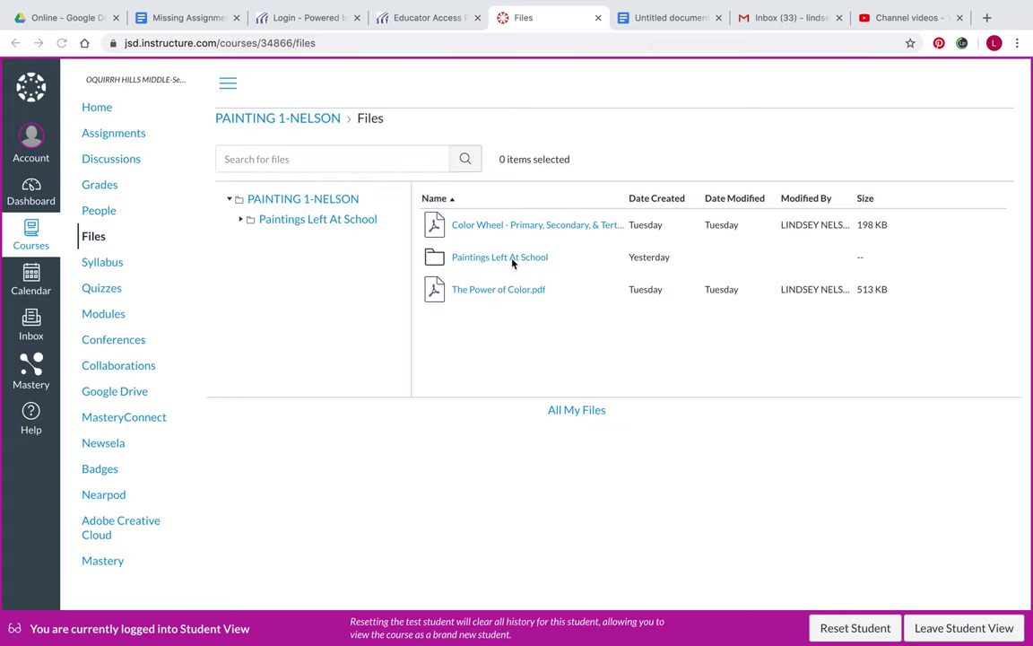
{"action": "left_click", "coordinate": [487, 261]}
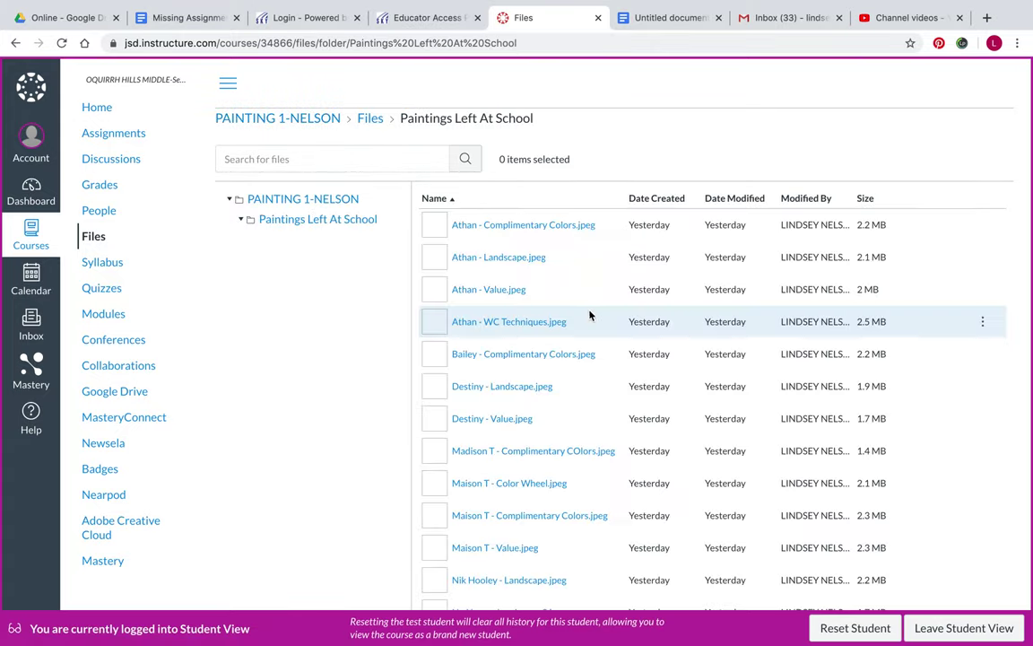
Preview the "No Name - Value .jpeg" painting and copy its image
{"action": "scroll", "coordinate": [583, 305], "scroll_direction": "down", "scroll_amount": 5}
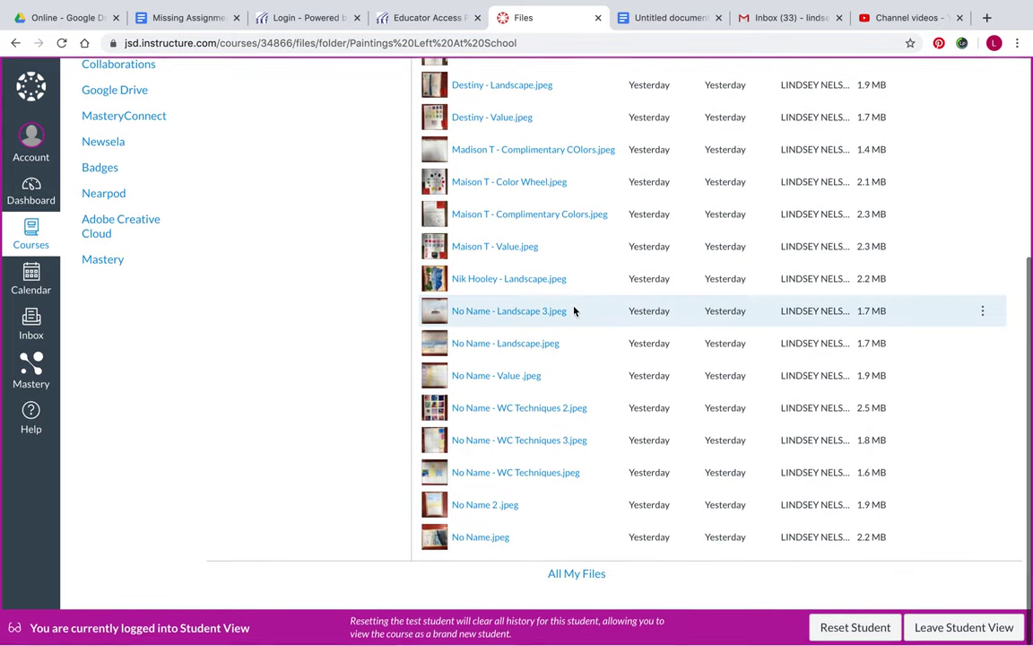
{"action": "left_click", "coordinate": [493, 381]}
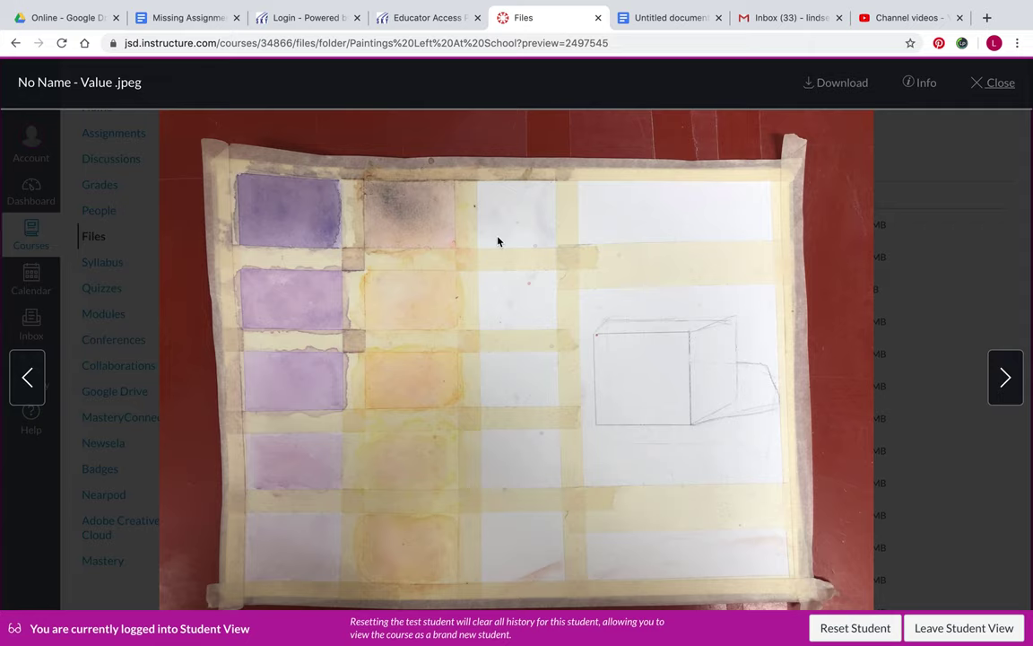
{"action": "right_click", "coordinate": [499, 240]}
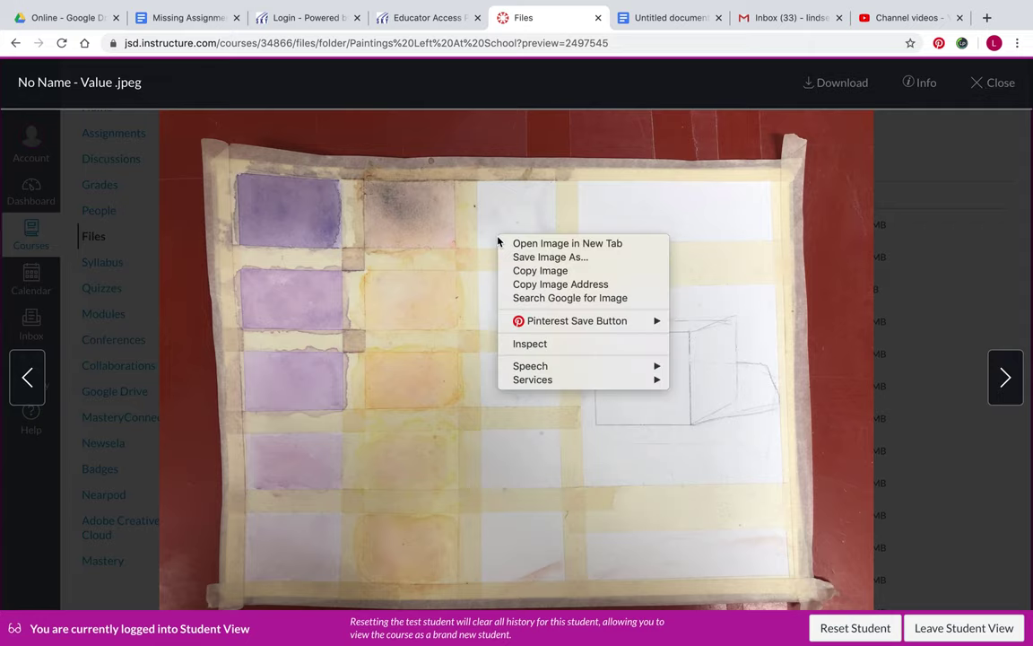
{"action": "left_click", "coordinate": [538, 270]}
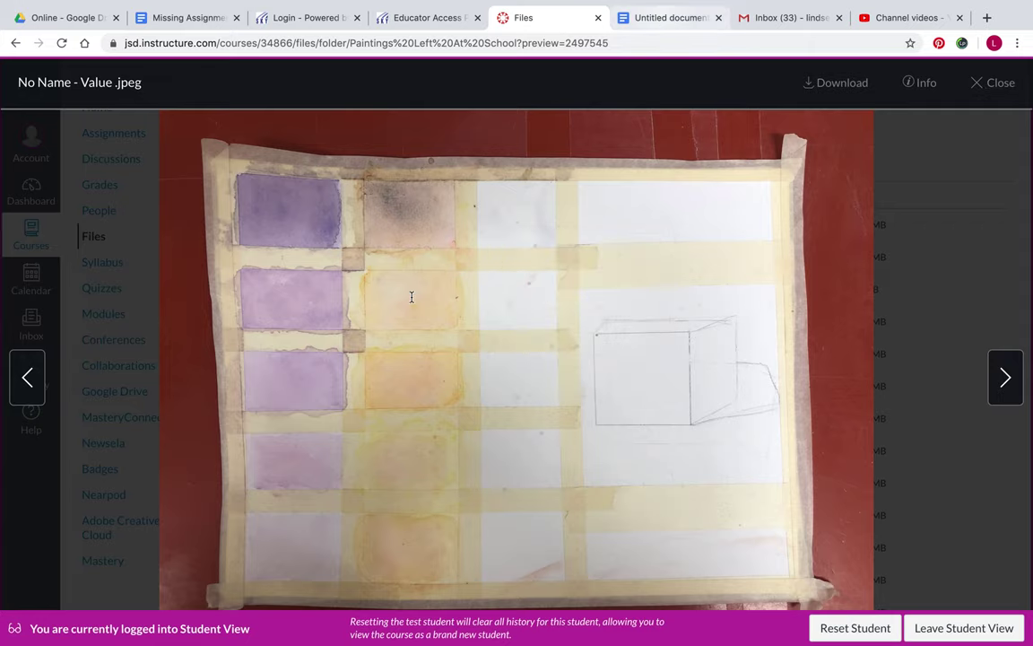
Paste the copied painting below the "Value" heading in the Google Docs document and add an empty line beneath it
{"action": "key", "text": "ctrl+Tab"}
{"action": "left_click", "coordinate": [305, 466]}
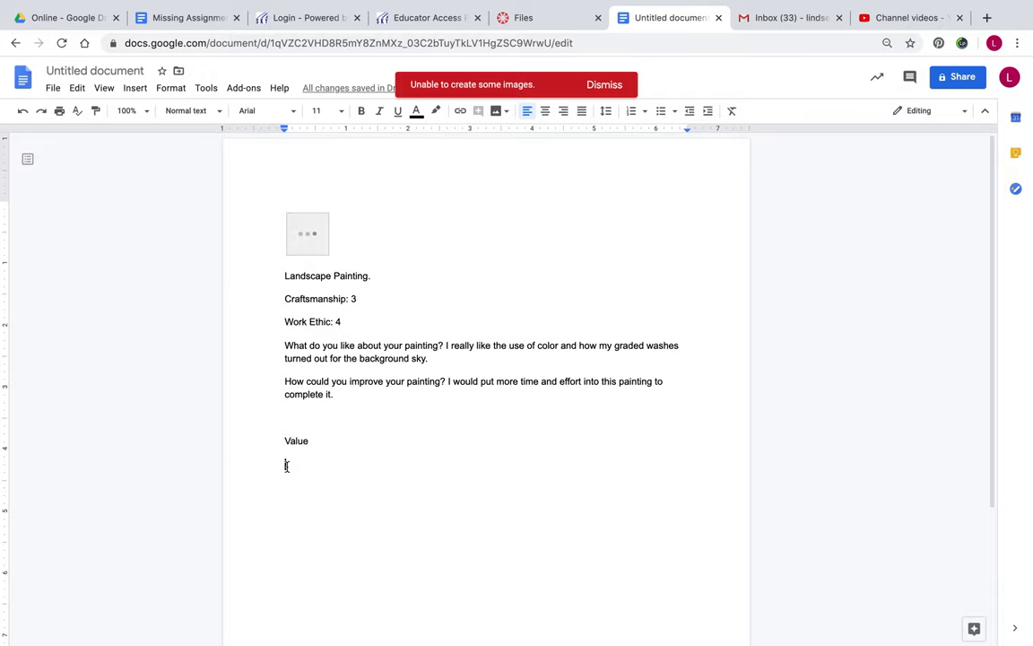
{"action": "key", "text": "super+v"}
{"action": "right_click", "coordinate": [286, 467]}
{"action": "left_click", "coordinate": [680, 347]}
{"action": "scroll", "coordinate": [679, 341], "scroll_direction": "up", "scroll_amount": 4}
{"action": "scroll", "coordinate": [678, 341], "scroll_direction": "down", "scroll_amount": 5}
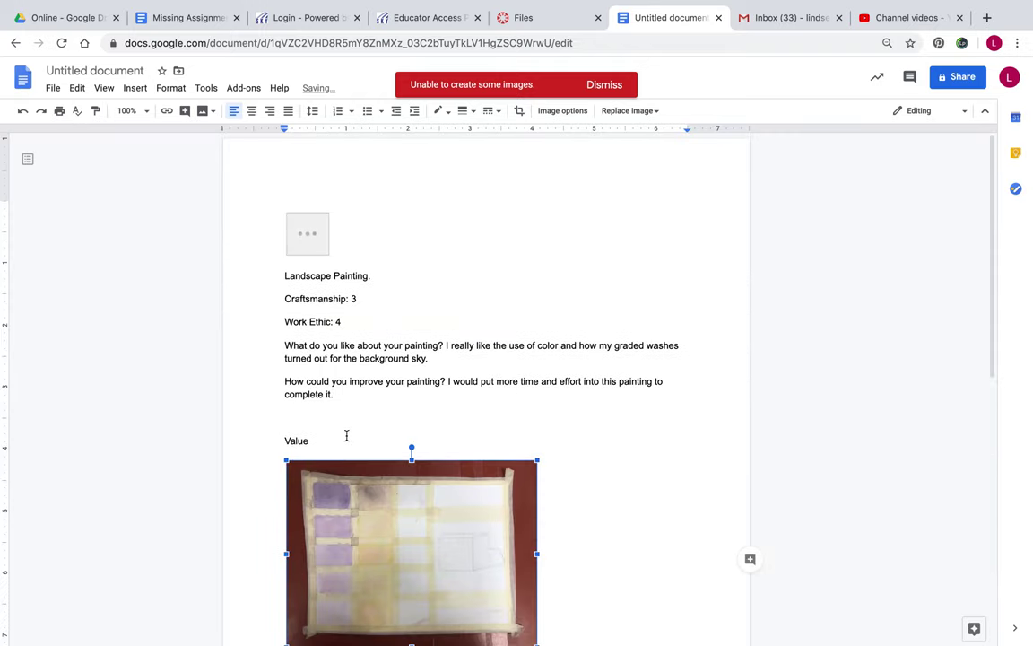
{"action": "left_click", "coordinate": [607, 487]}
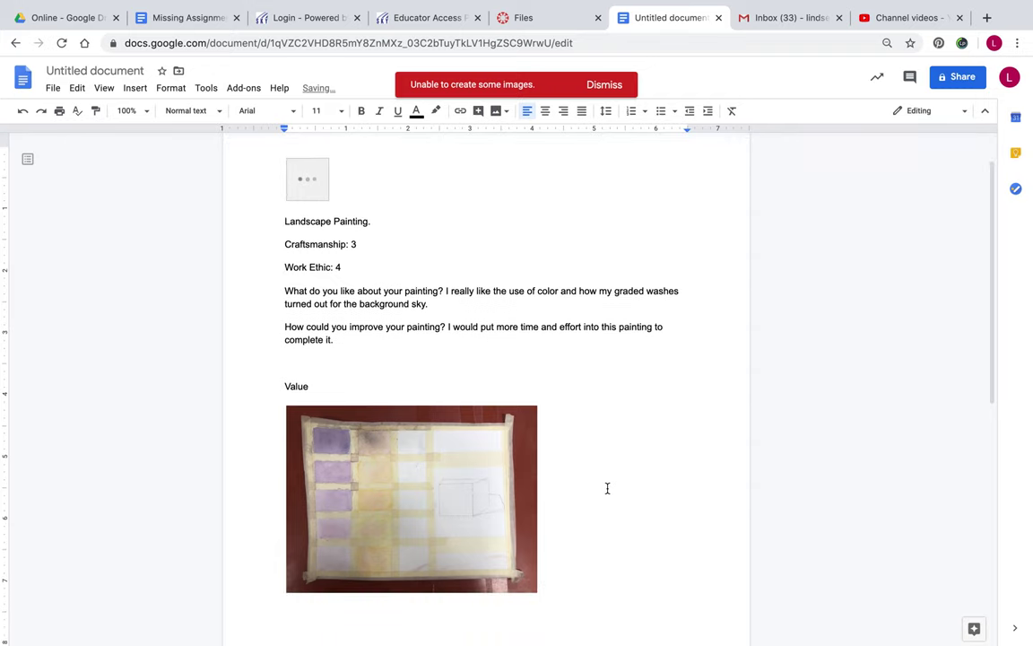
{"action": "key", "text": "Return"}
Copy the Landscape section's text from the Craftsmanship grade through the improvement answer and paste it below the Value painting
{"action": "double_click", "coordinate": [337, 343]}
{"action": "left_click", "coordinate": [286, 308], "text": "shift"}
{"action": "scroll", "coordinate": [461, 328], "scroll_direction": "down", "scroll_amount": 3}
{"action": "left_click", "coordinate": [306, 418]}
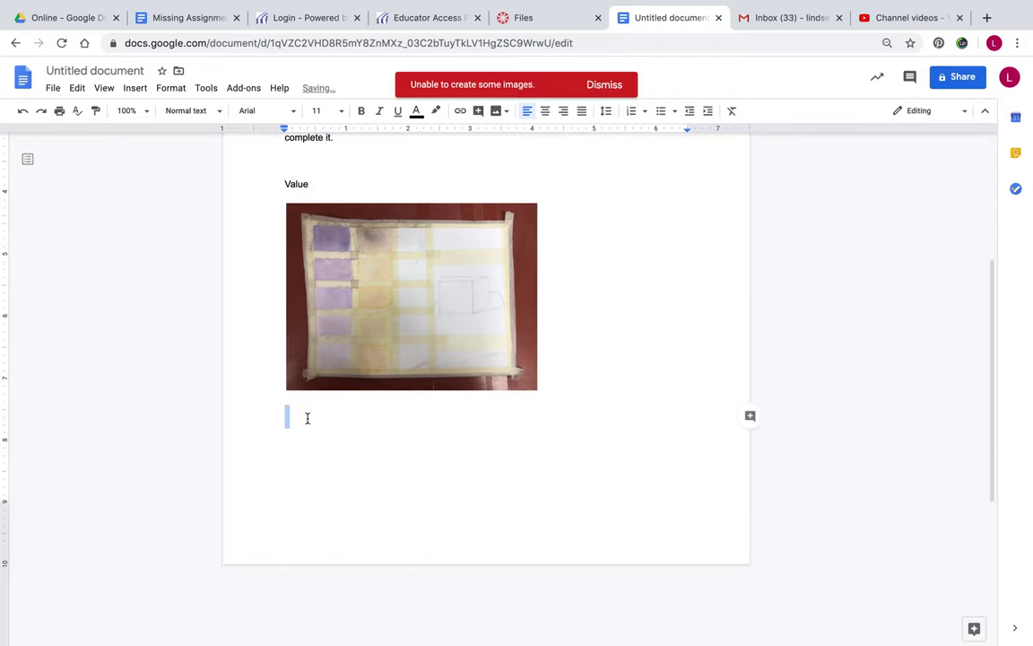
{"action": "scroll", "coordinate": [307, 417], "scroll_direction": "up", "scroll_amount": 3}
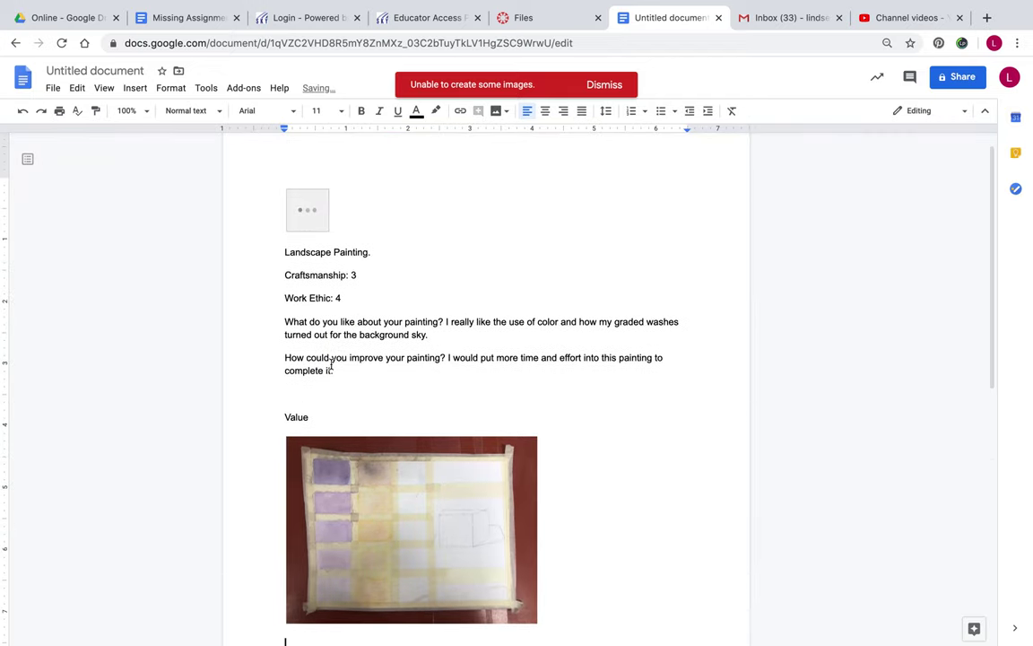
{"action": "mouse_move", "coordinate": [346, 373]}
{"action": "left_mouse_down"}
{"action": "mouse_move", "coordinate": [260, 274]}
{"action": "mouse_move", "coordinate": [272, 263]}
{"action": "mouse_move", "coordinate": [283, 276]}
{"action": "left_mouse_up"}
{"action": "key", "text": "ctrl+c"}
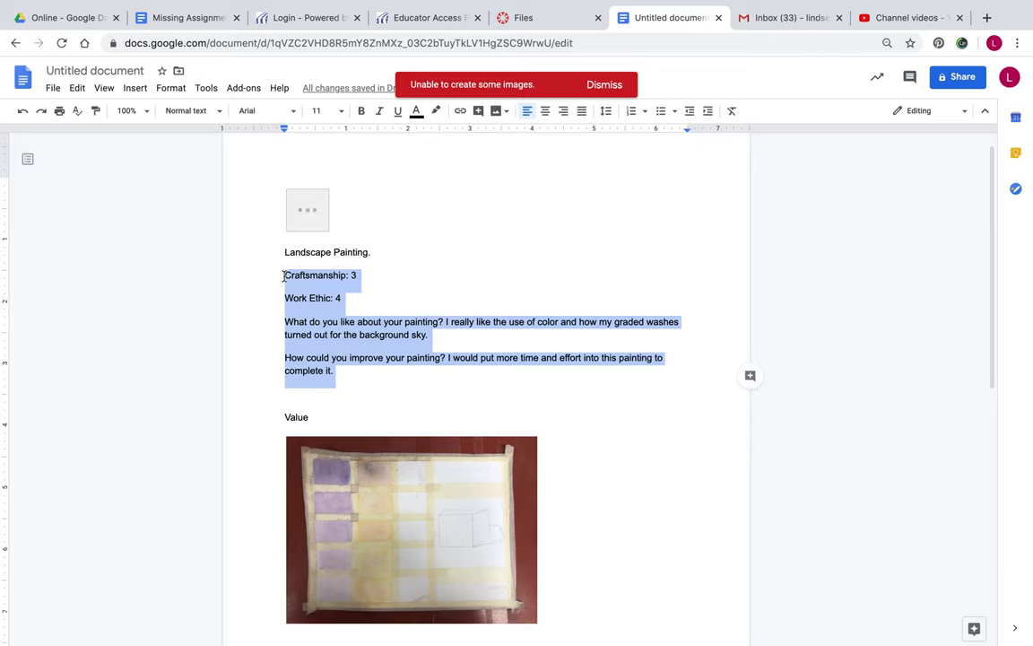
{"action": "scroll", "coordinate": [283, 276], "scroll_direction": "down", "scroll_amount": 3}
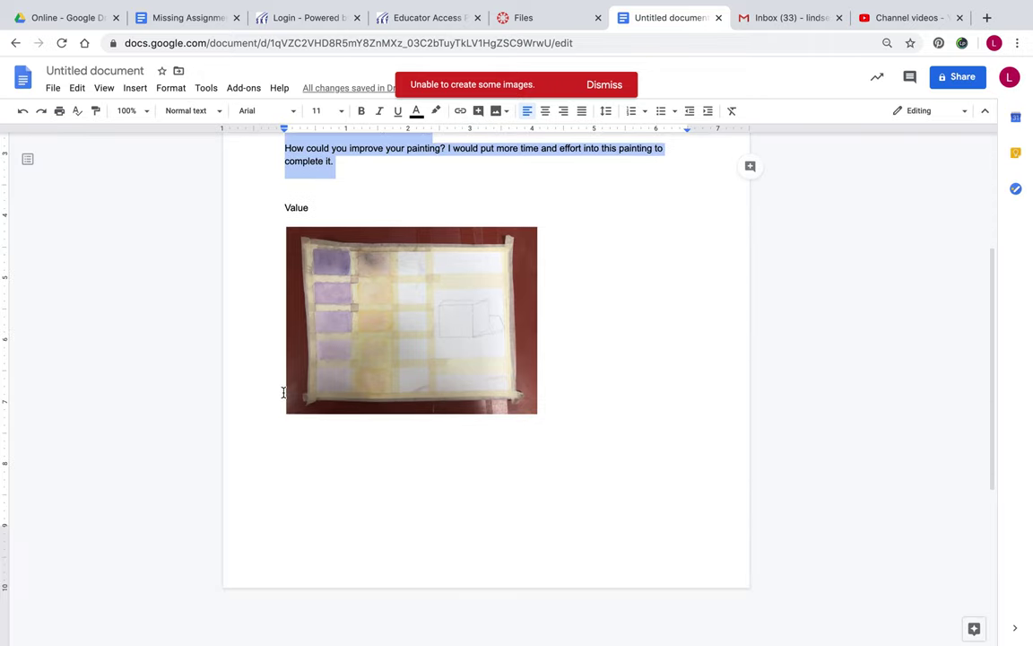
{"action": "left_click", "coordinate": [289, 414]}
{"action": "left_click", "coordinate": [583, 413]}
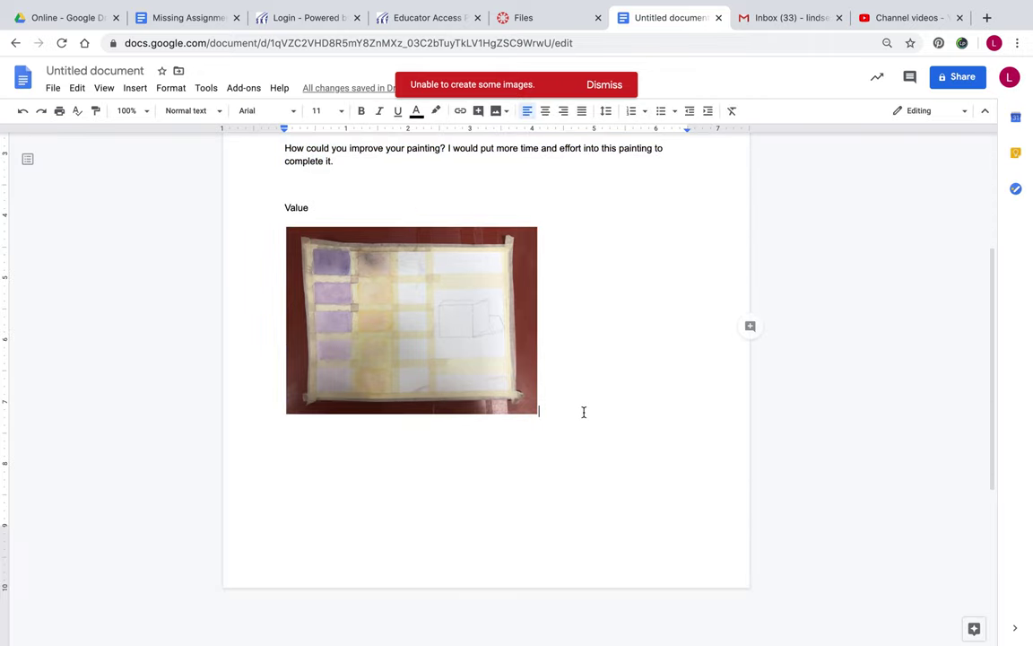
{"action": "key", "text": "ctrl+v"}
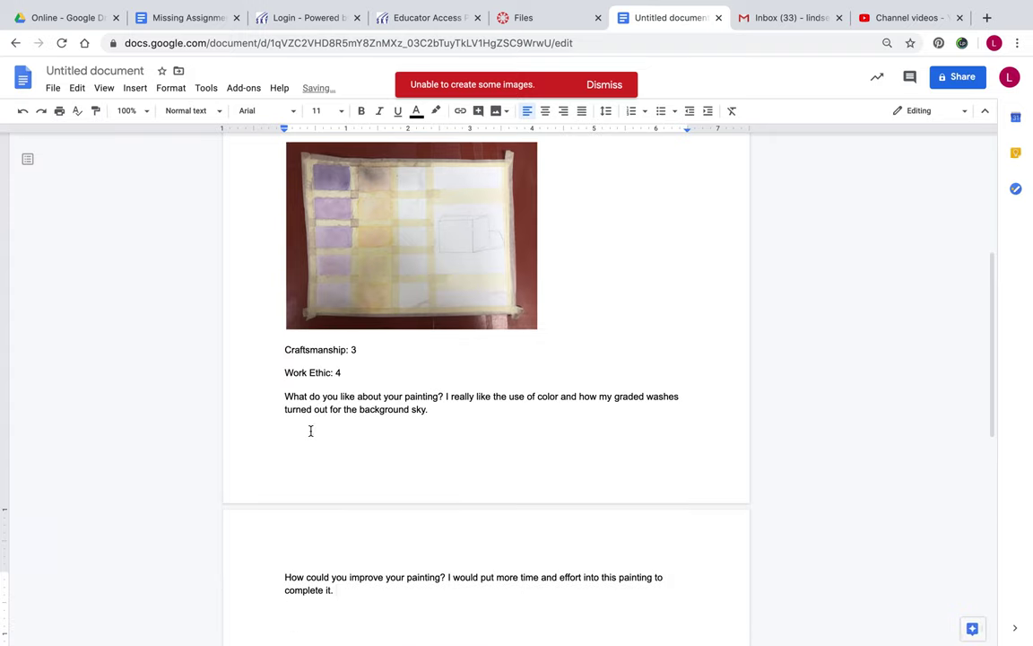
Set both the Craftsmanship and Work Ethic grades of the Value painting to 2
{"action": "left_click", "coordinate": [360, 350]}
{"action": "key", "text": "BackSpace"}
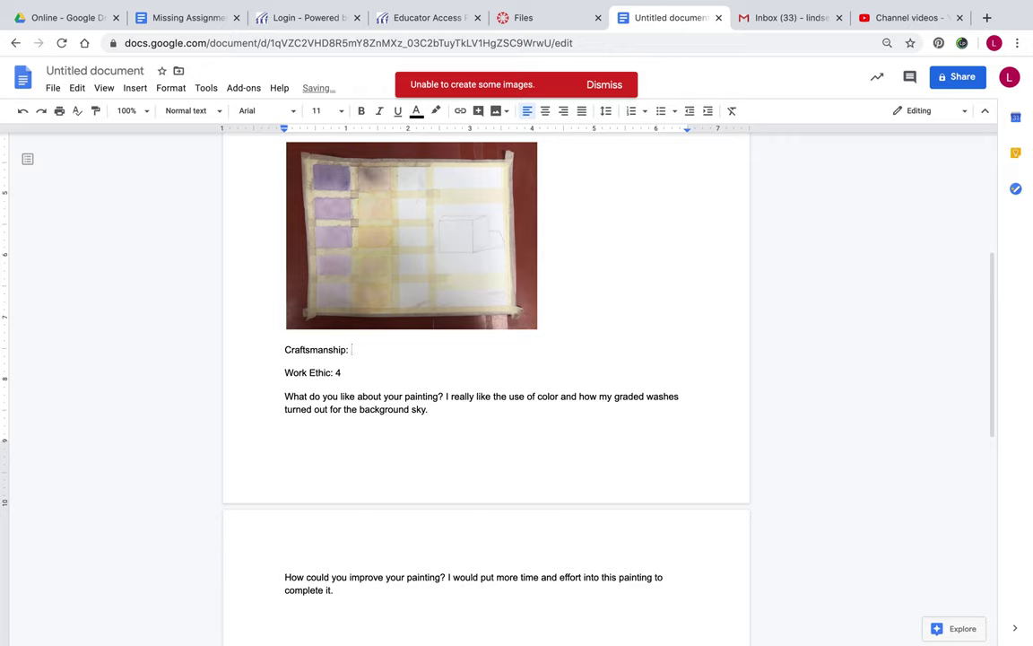
{"action": "type", "text": "2"}
{"action": "left_click", "coordinate": [342, 372]}
{"action": "key", "text": "BackSpace"}
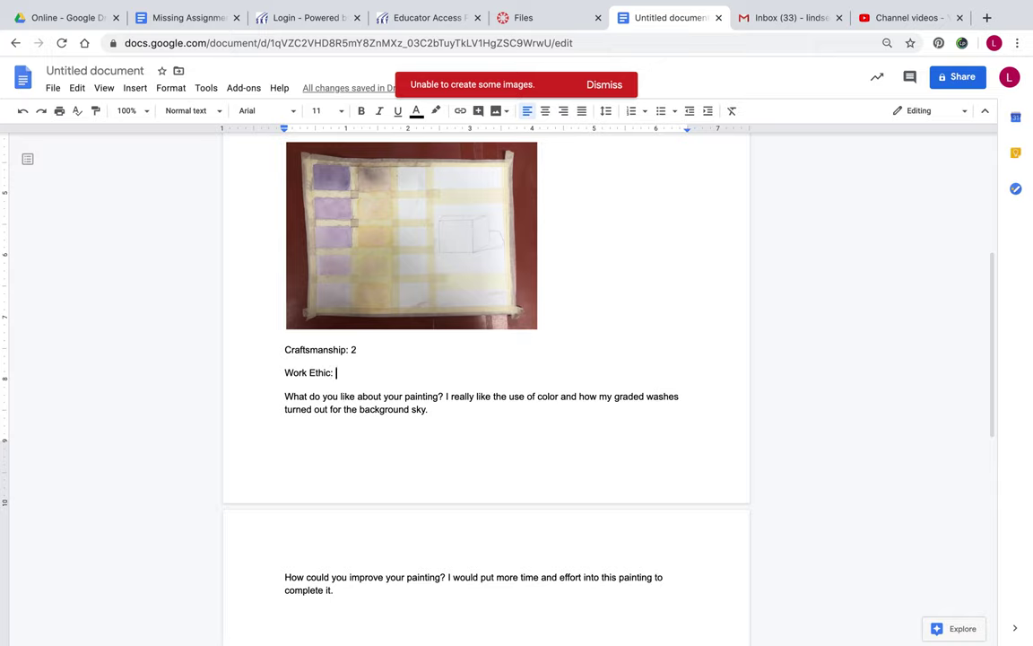
{"action": "type", "text": "2"}
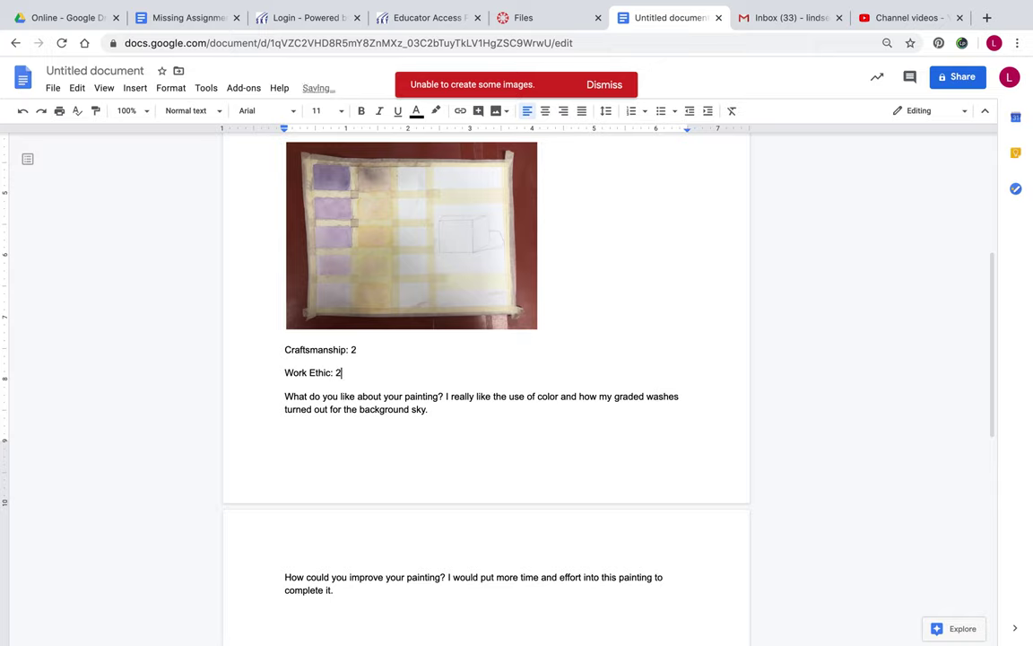
Replace the Value painting's "What do you like" answer with "I liked the flat washes I was able to create. They looked even and smooth."
{"action": "left_click", "coordinate": [468, 412]}
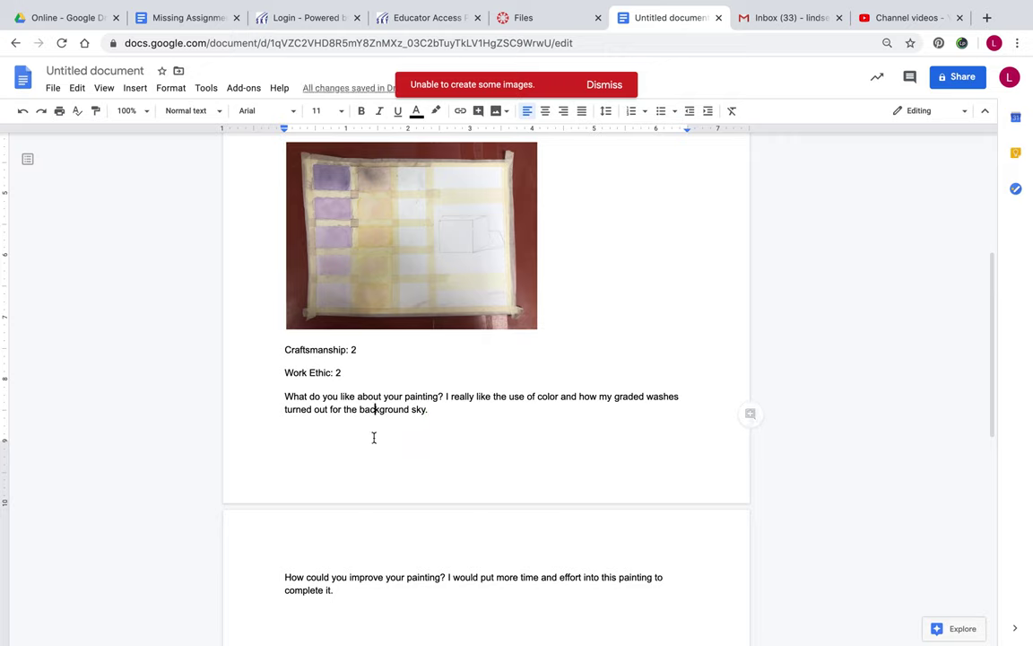
{"action": "mouse_move", "coordinate": [449, 417]}
{"action": "left_mouse_down"}
{"action": "mouse_move", "coordinate": [381, 413]}
{"action": "mouse_move", "coordinate": [447, 399]}
{"action": "left_mouse_up"}
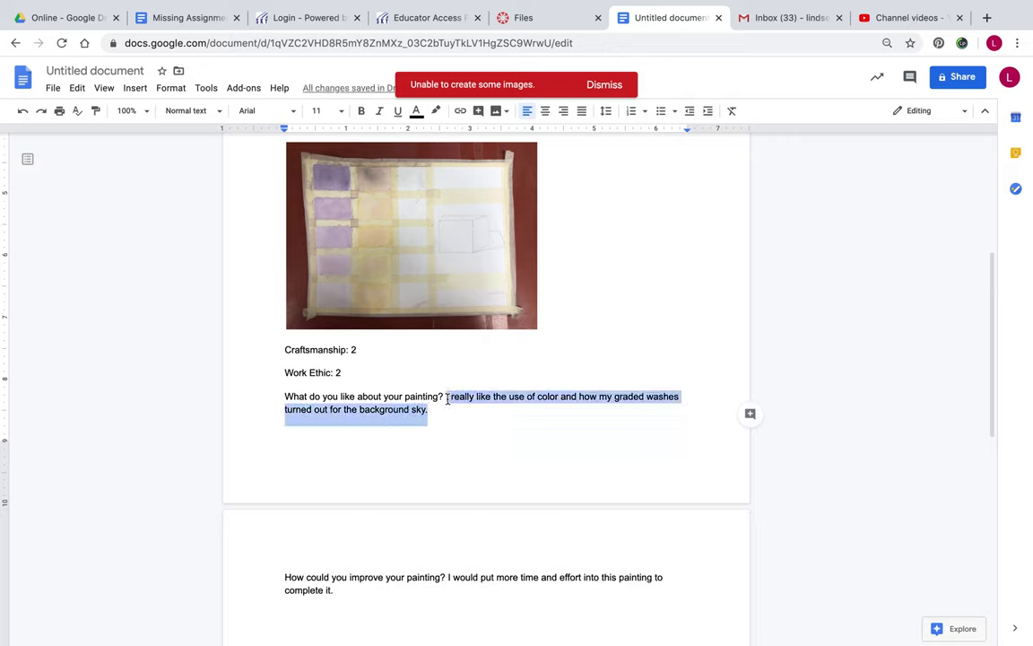
{"action": "type", "text": "I lik"}
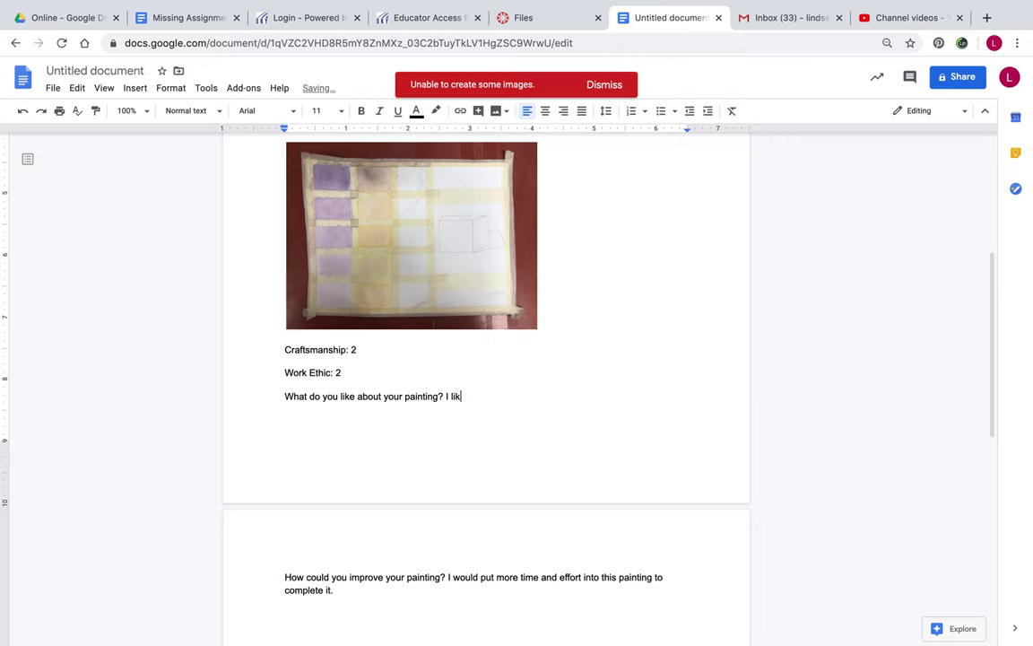
{"action": "type", "text": "ed the"}
{"action": "key", "text": "BackSpace"}
{"action": "key", "text": "BackSpace"}
{"action": "type", "text": "he flat washes I was able to create. They "}
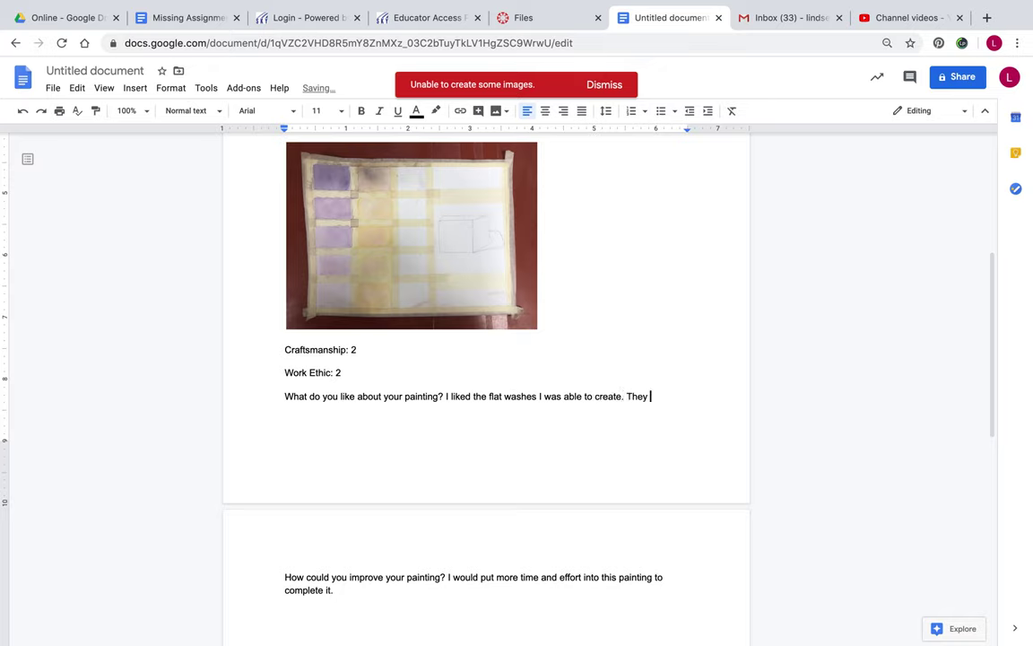
{"action": "type", "text": "looked even and smooth"}
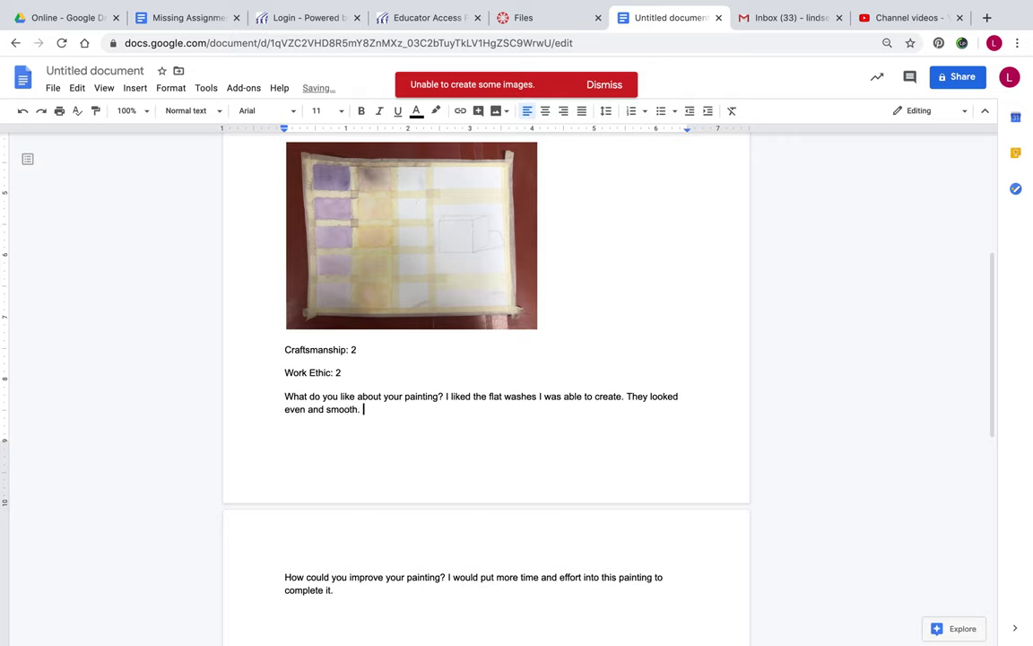
{"action": "type", "text": "."}
Replace the Value painting's improvement answer with "I could have put more time and effort to finish my project"
{"action": "left_click_drag", "start_coordinate": [332, 591], "coordinate": [448, 581]}
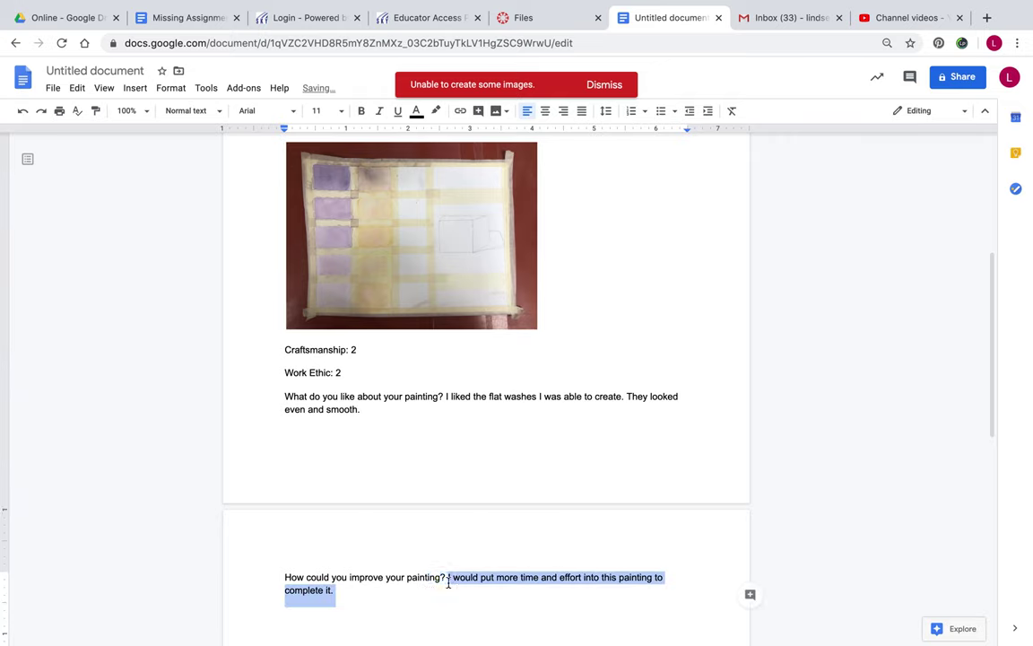
{"action": "key", "text": "BackSpace"}
{"action": "type", "text": "I co"}
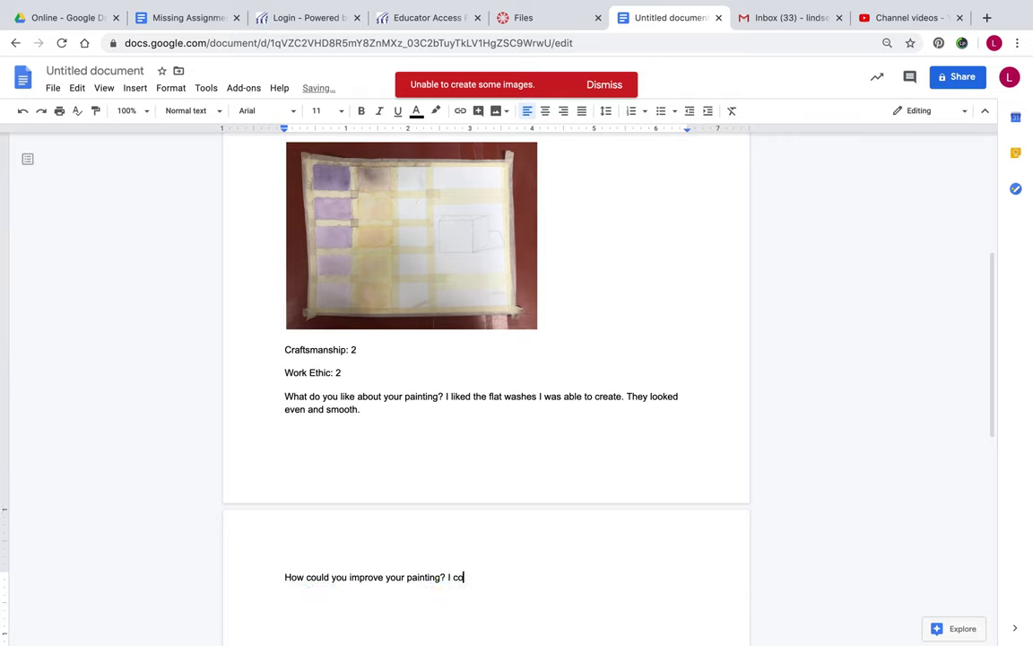
{"action": "type", "text": "uld have mput more time and effo"}
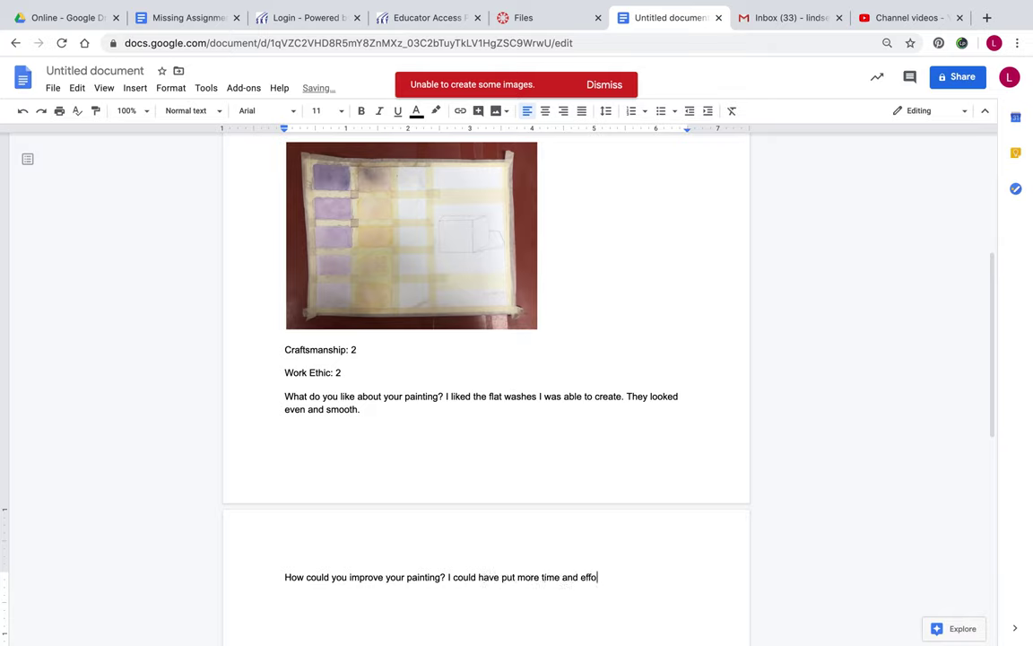
{"action": "type", "text": "rt to finish my project"}
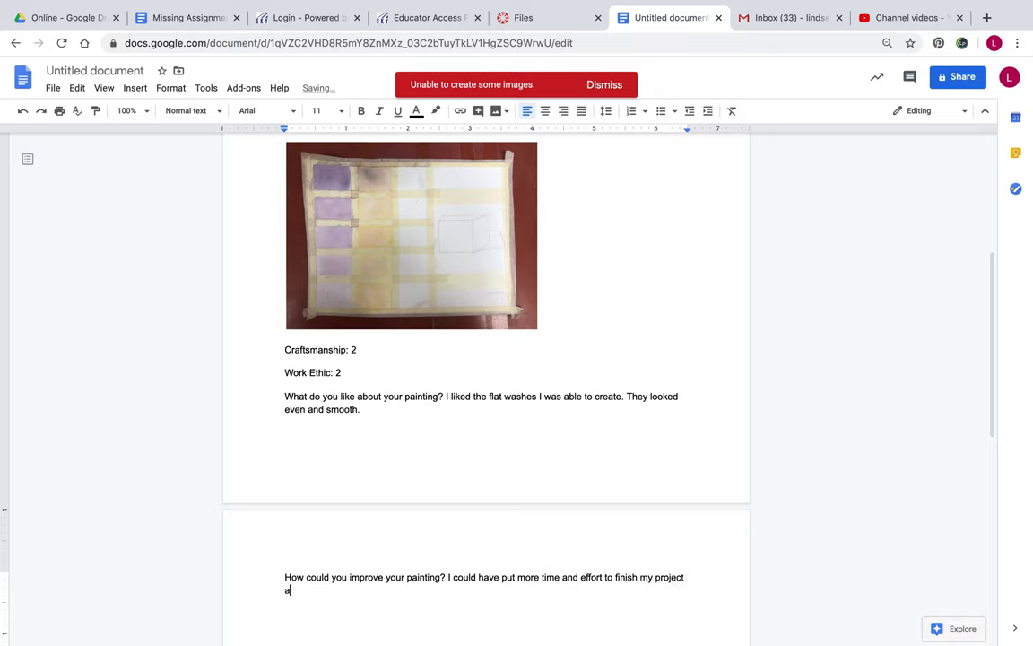
Continue the Value painting's improvement answer with "and if I were to do this again I would work on developing my"
{"action": "type", "text": "."}
{"action": "key", "text": "BackSpace"}
{"action": "type", "text": "and if I were to do this agai"}
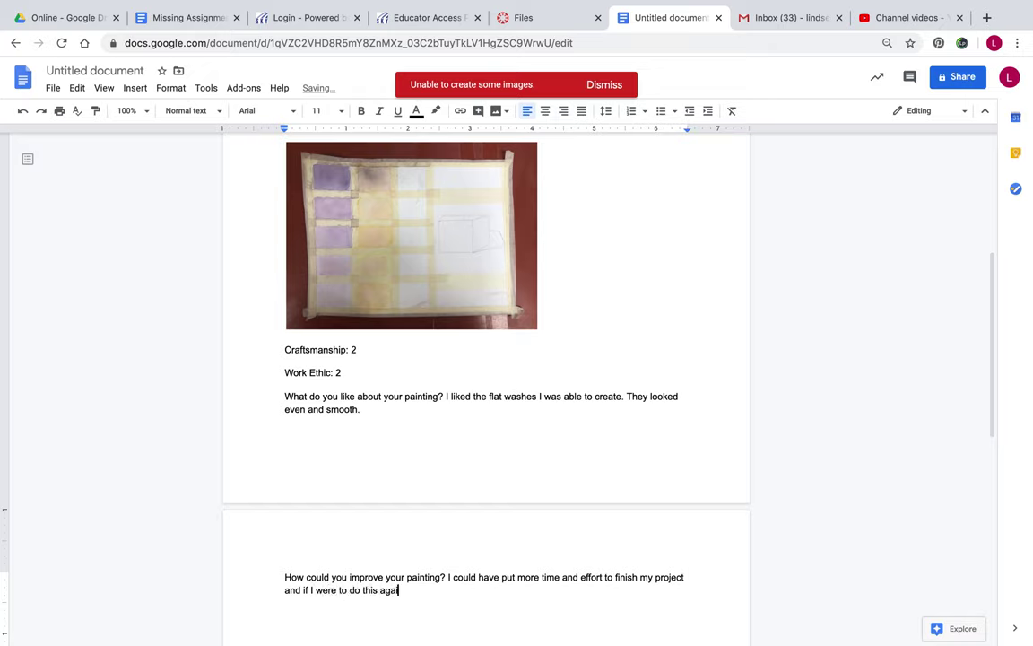
{"action": "type", "text": "n I would work on developing"}
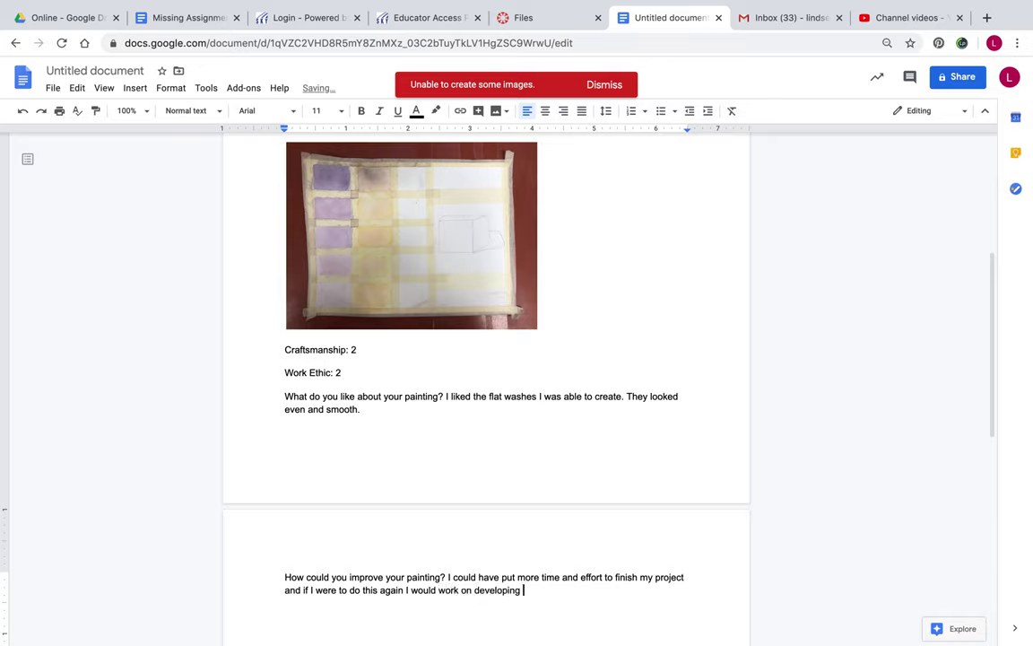
{"action": "type", "text": "my"}
Delete the broken image placeholder above the Landscape Painting heading
{"action": "scroll", "coordinate": [443, 498], "scroll_direction": "up", "scroll_amount": 4}
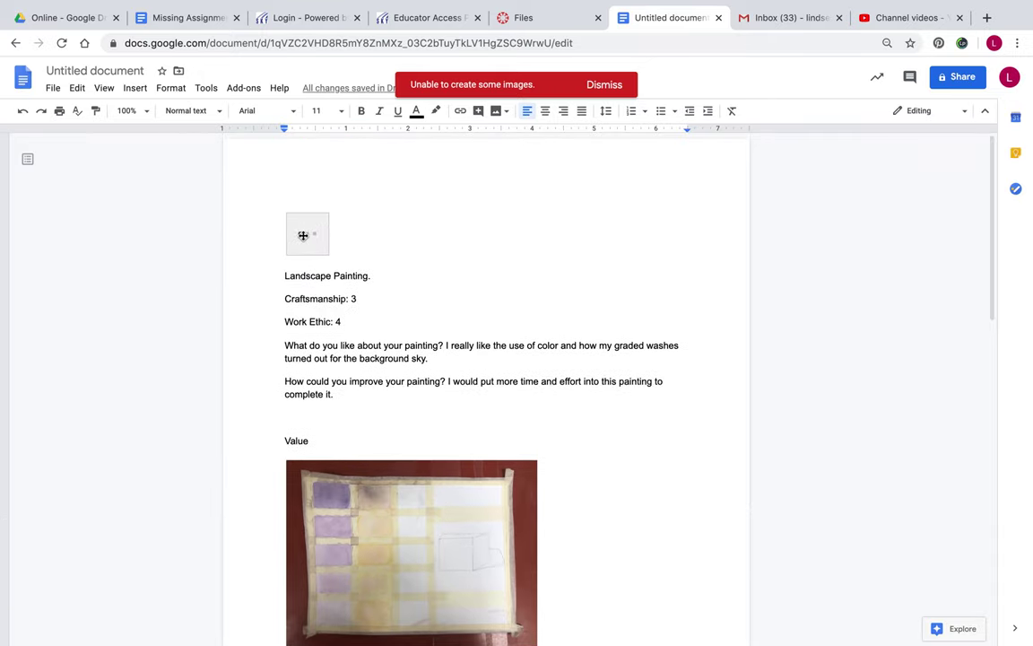
{"action": "left_click", "coordinate": [304, 236]}
{"action": "key", "text": "BackSpace"}
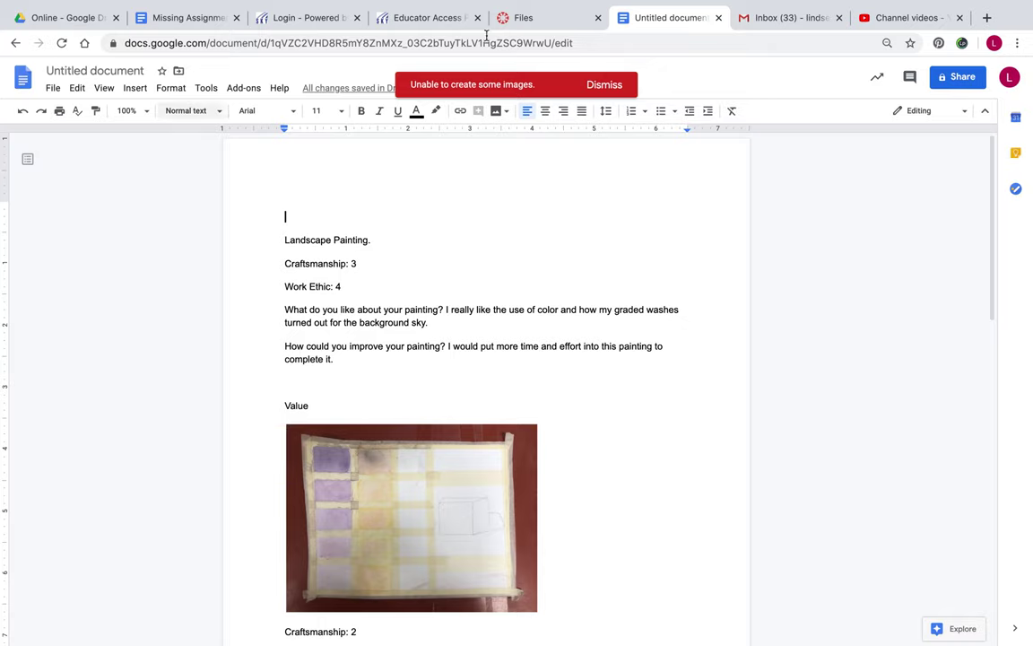
{"action": "left_click", "coordinate": [53, 89]}
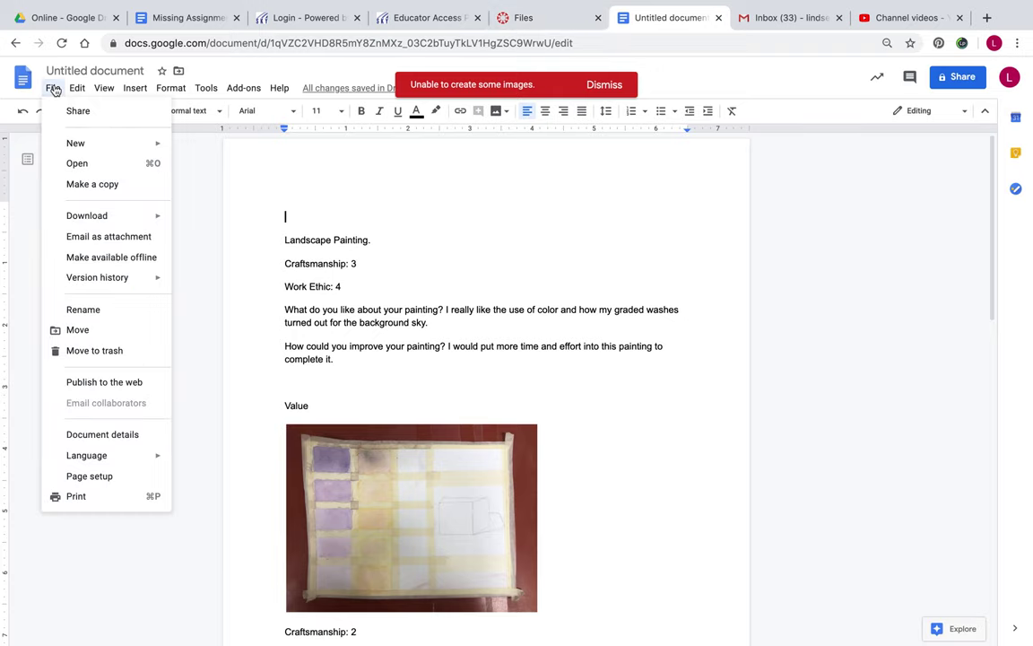
{"action": "mouse_move", "coordinate": [171, 88]}
{"action": "mouse_move", "coordinate": [203, 173]}
{"action": "left_click", "coordinate": [80, 192]}
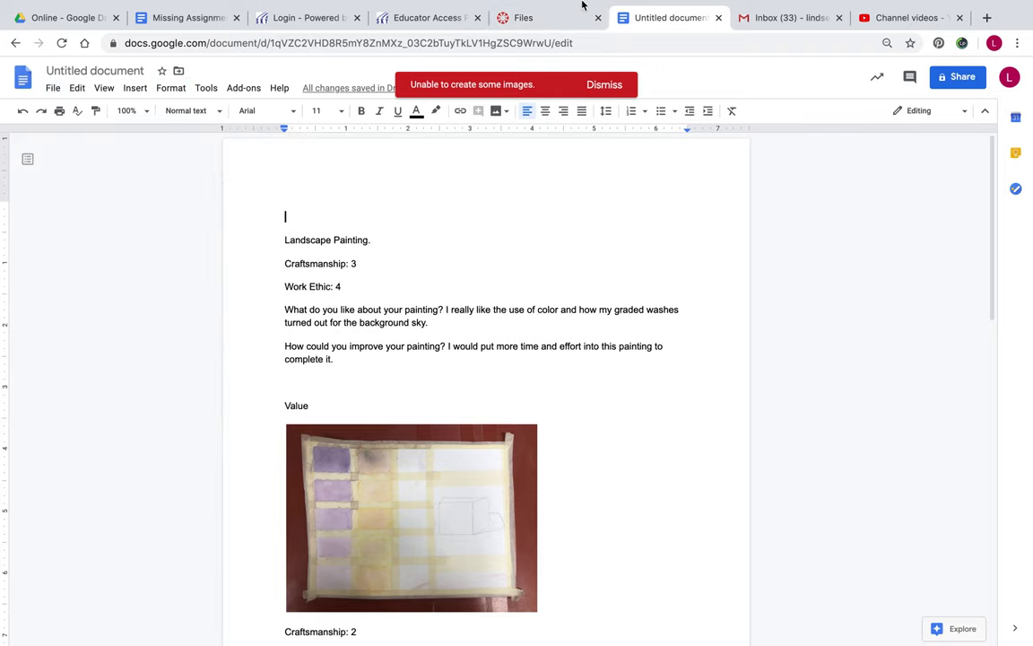
Switch to Canvas, close the Value painting preview, and start a submission for the Make Up Assignment found in the course modules
{"action": "left_click", "coordinate": [521, 21]}
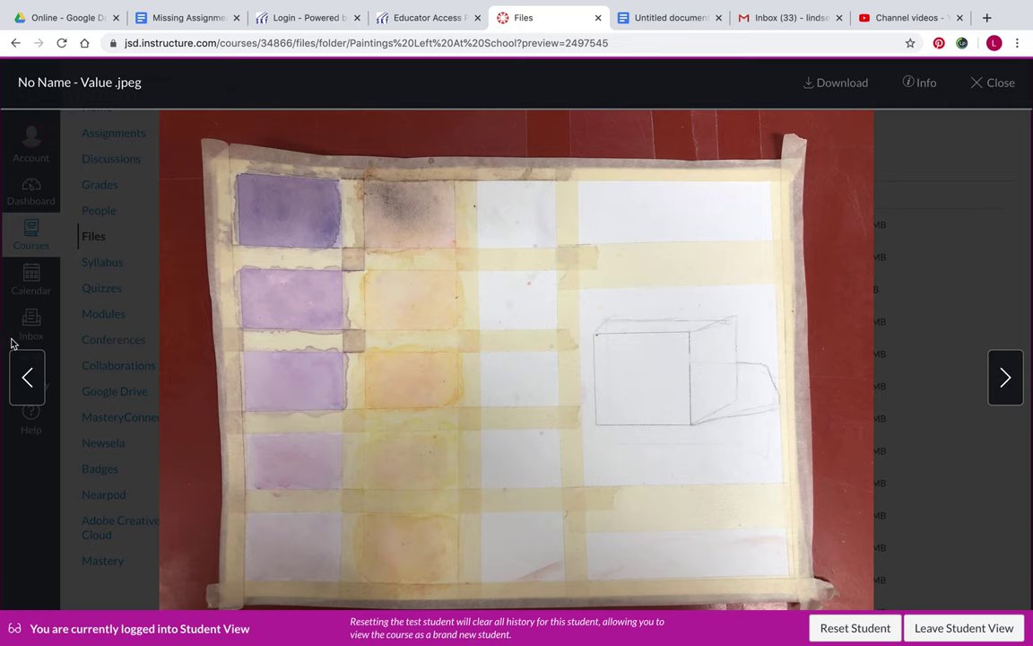
{"action": "left_click", "coordinate": [992, 89]}
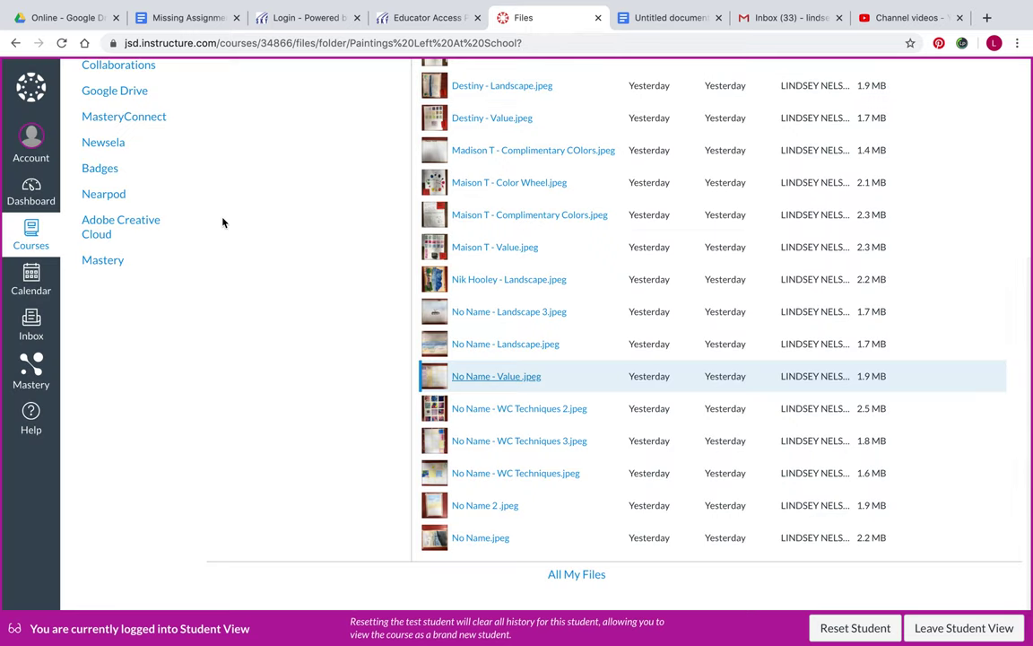
{"action": "scroll", "coordinate": [132, 279], "scroll_direction": "up", "scroll_amount": 5}
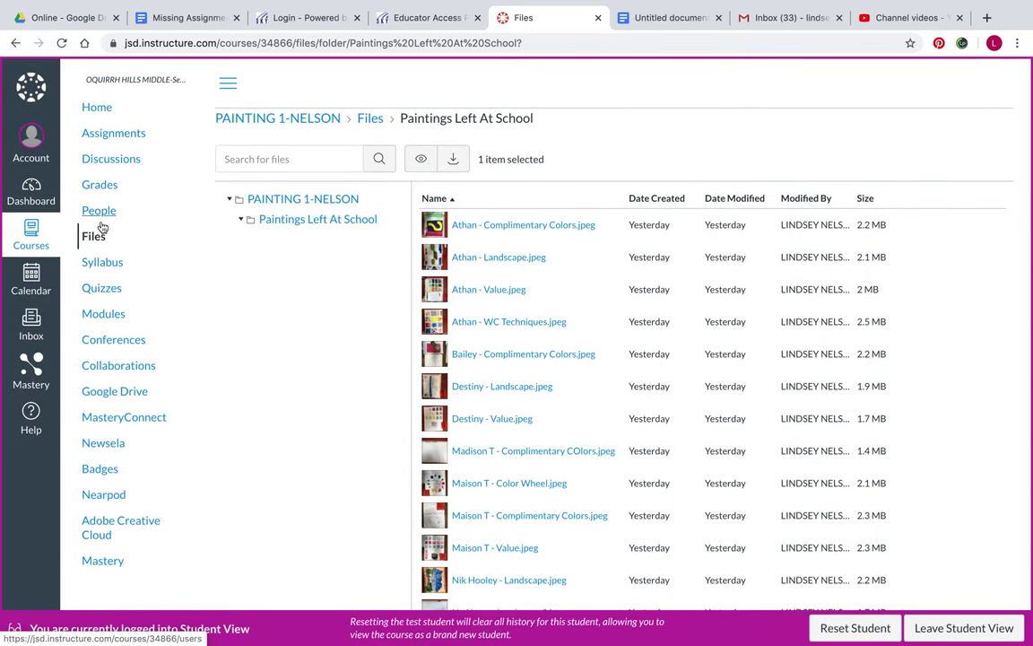
{"action": "left_click", "coordinate": [104, 315]}
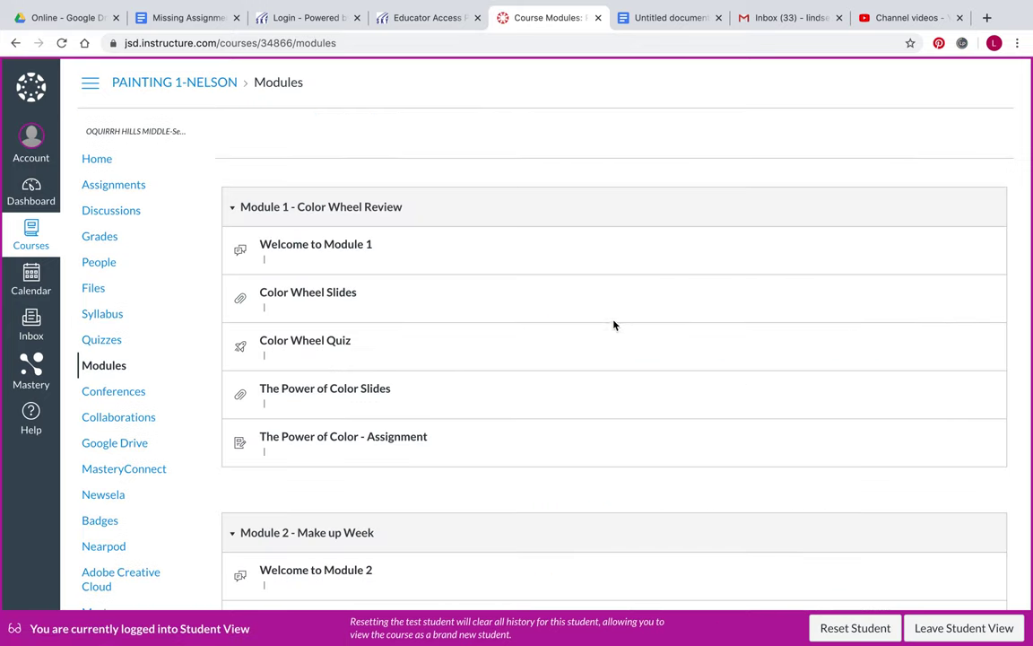
{"action": "scroll", "coordinate": [613, 325], "scroll_direction": "down", "scroll_amount": 2}
{"action": "left_click", "coordinate": [336, 490]}
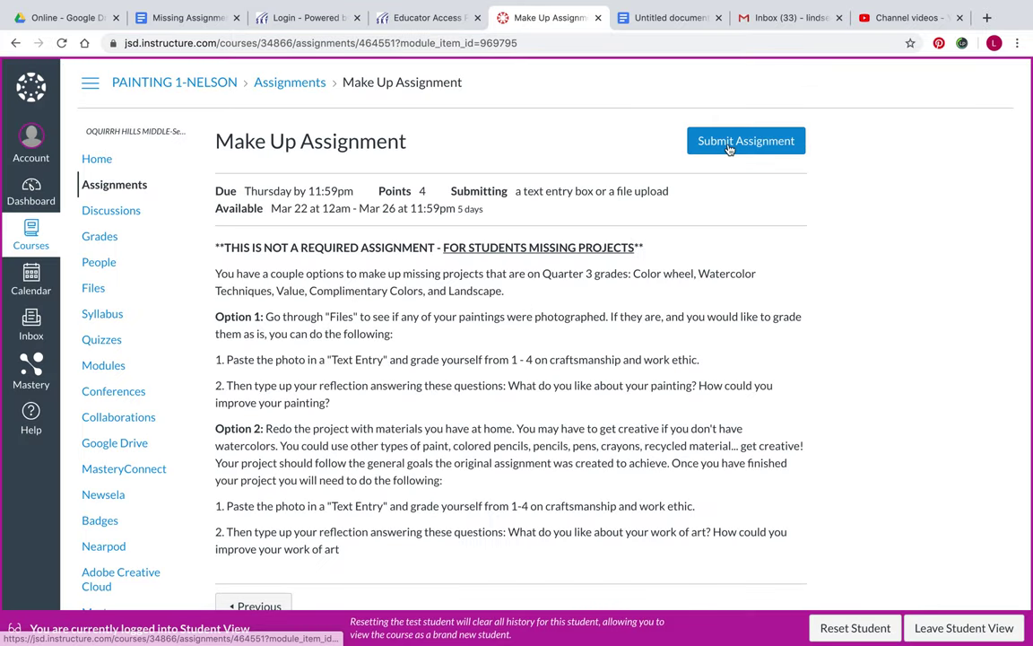
{"action": "left_click", "coordinate": [728, 142]}
{"action": "scroll", "coordinate": [457, 308], "scroll_direction": "down", "scroll_amount": 5}
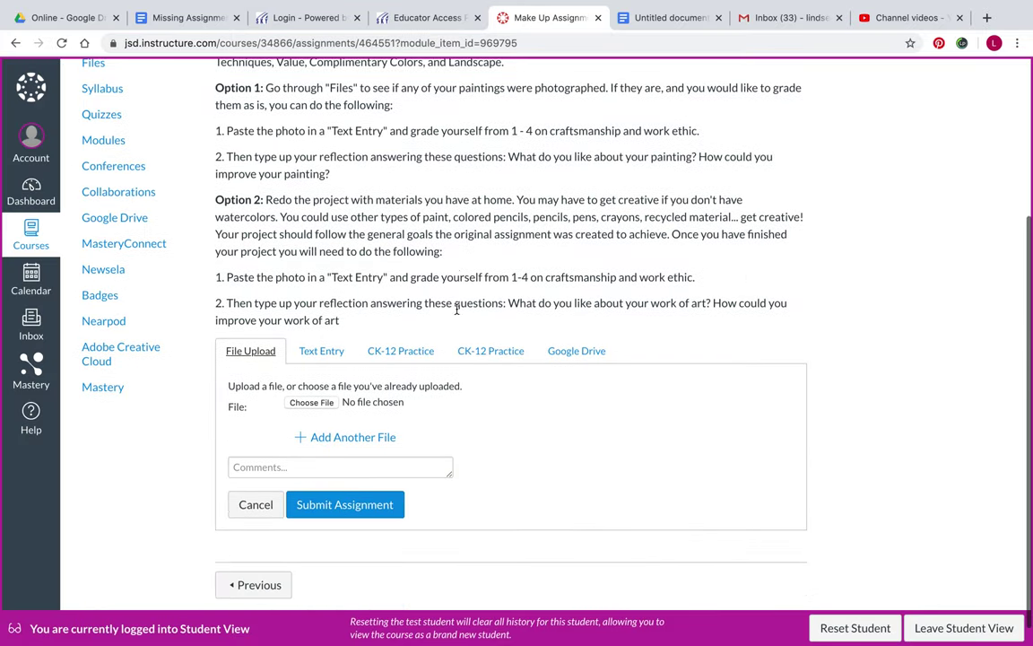
{"action": "left_click", "coordinate": [556, 349]}
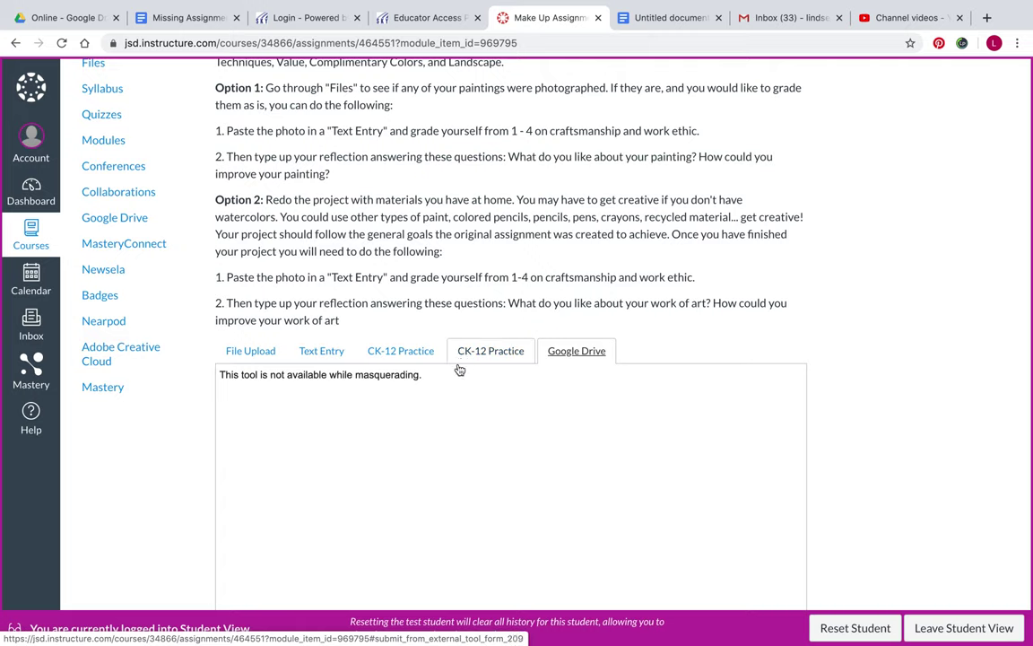
{"action": "left_click", "coordinate": [246, 354]}
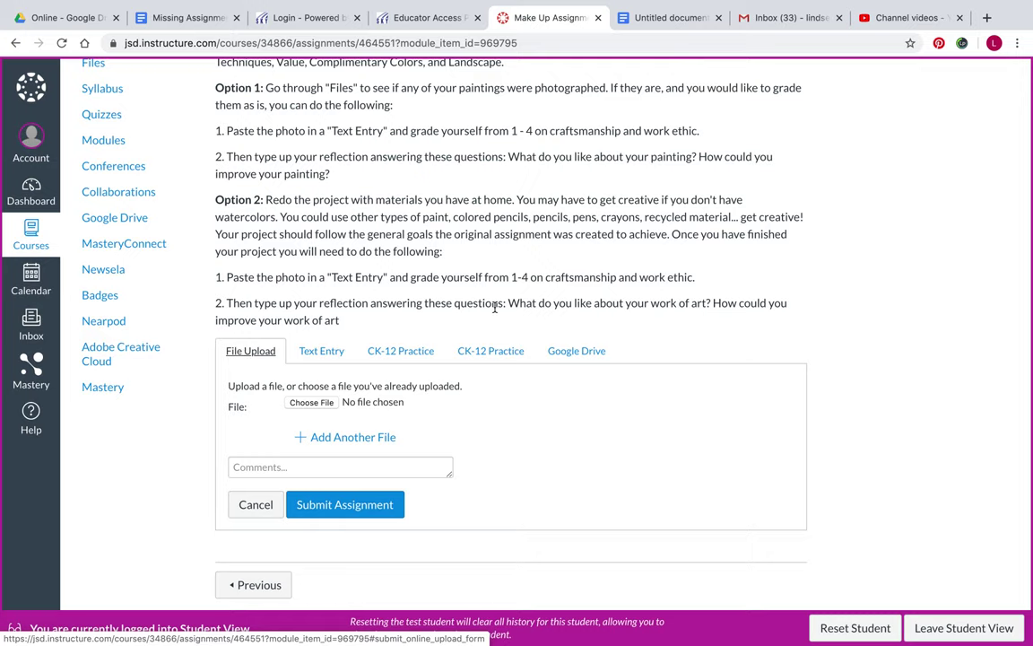
{"action": "left_click", "coordinate": [312, 402]}
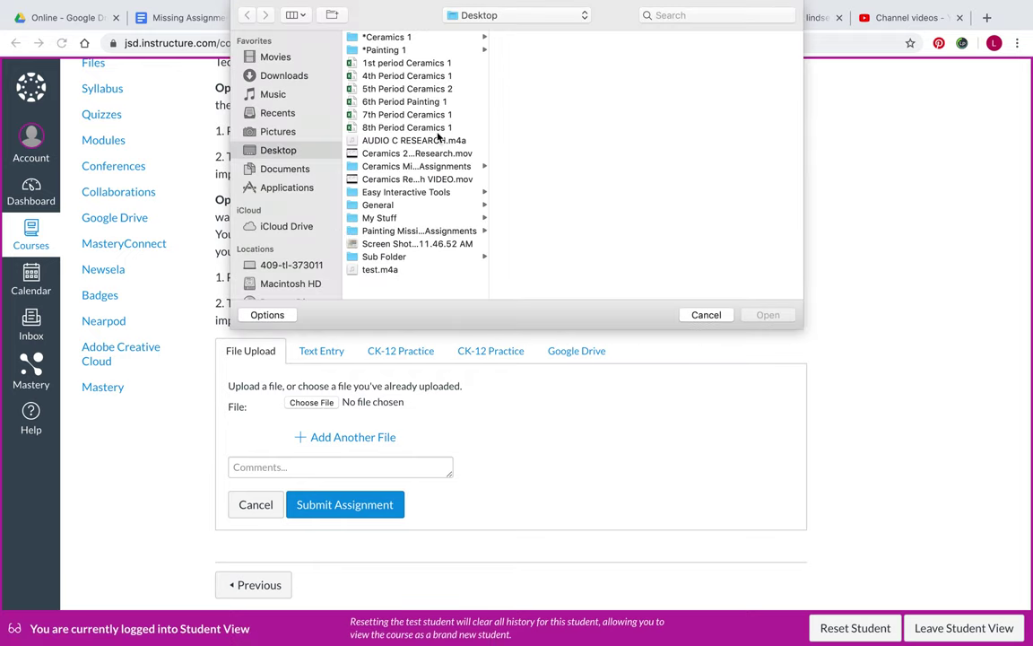
{"action": "left_click", "coordinate": [706, 317]}
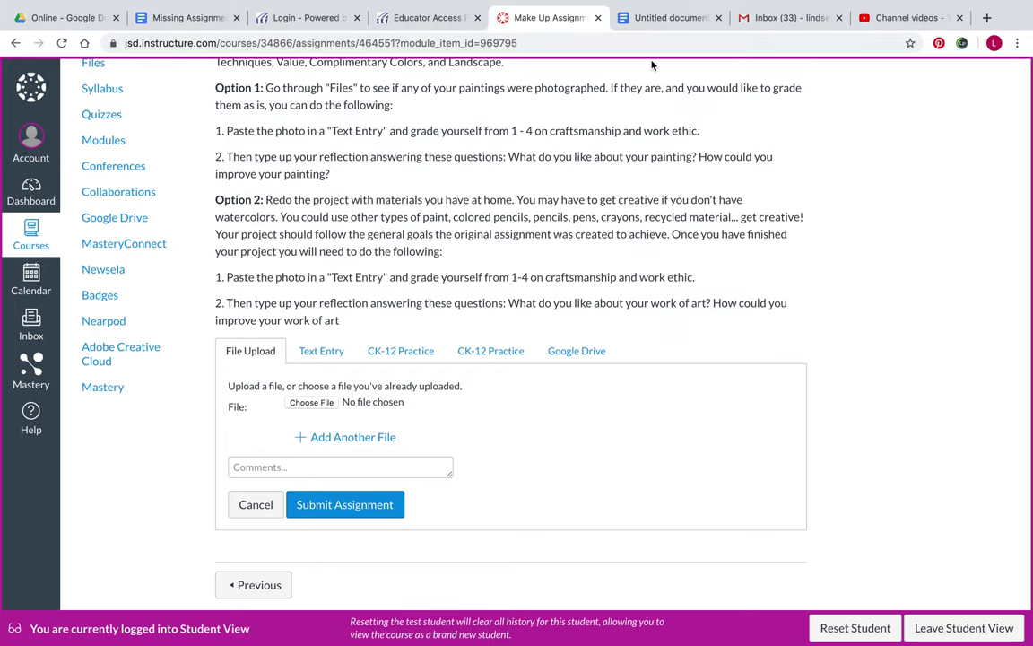
Switch back to the Google Doc and download it as a PDF document
{"action": "left_click", "coordinate": [653, 25]}
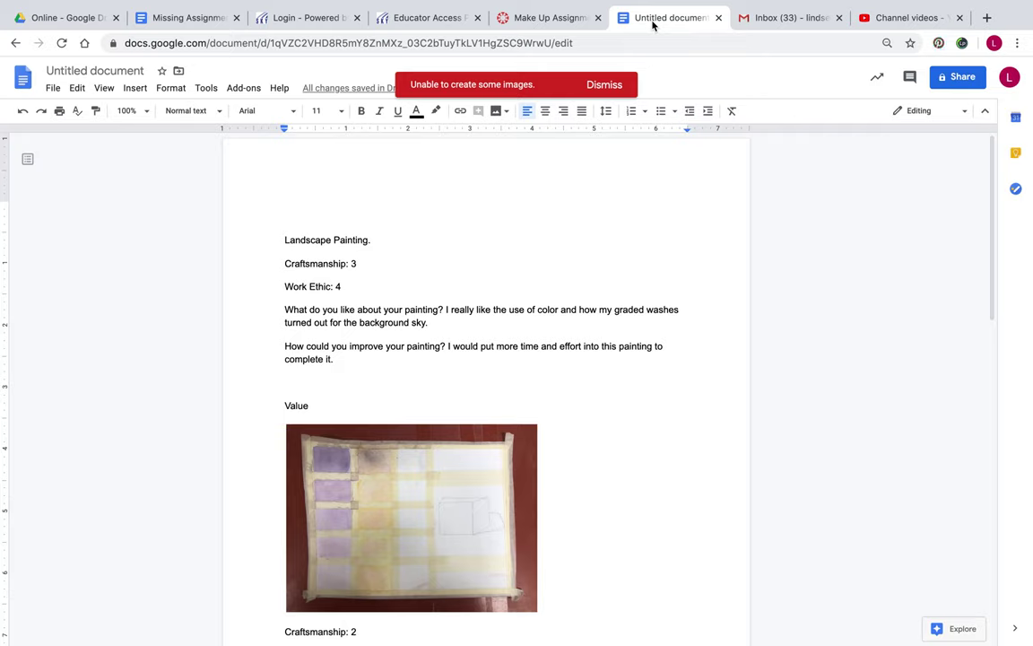
{"action": "left_click", "coordinate": [54, 88]}
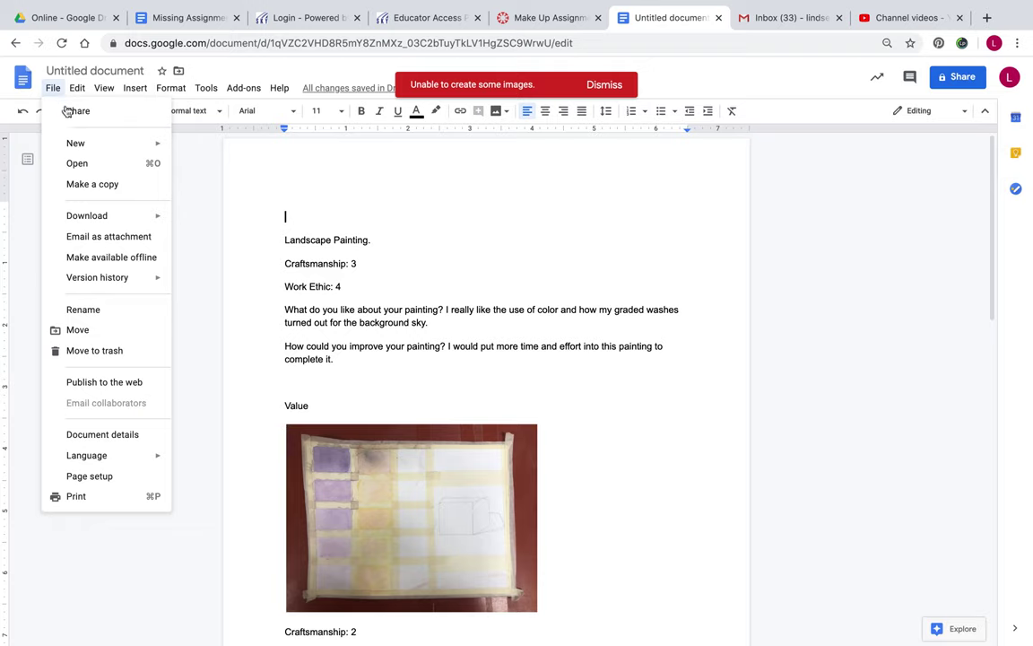
{"action": "mouse_move", "coordinate": [107, 225]}
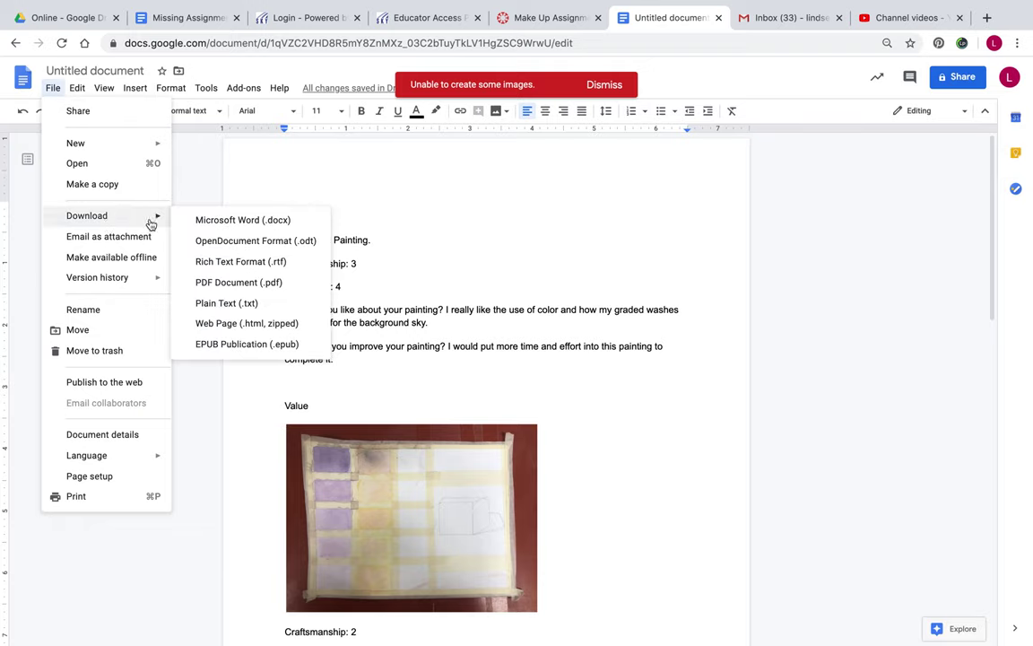
{"action": "left_click", "coordinate": [238, 281]}
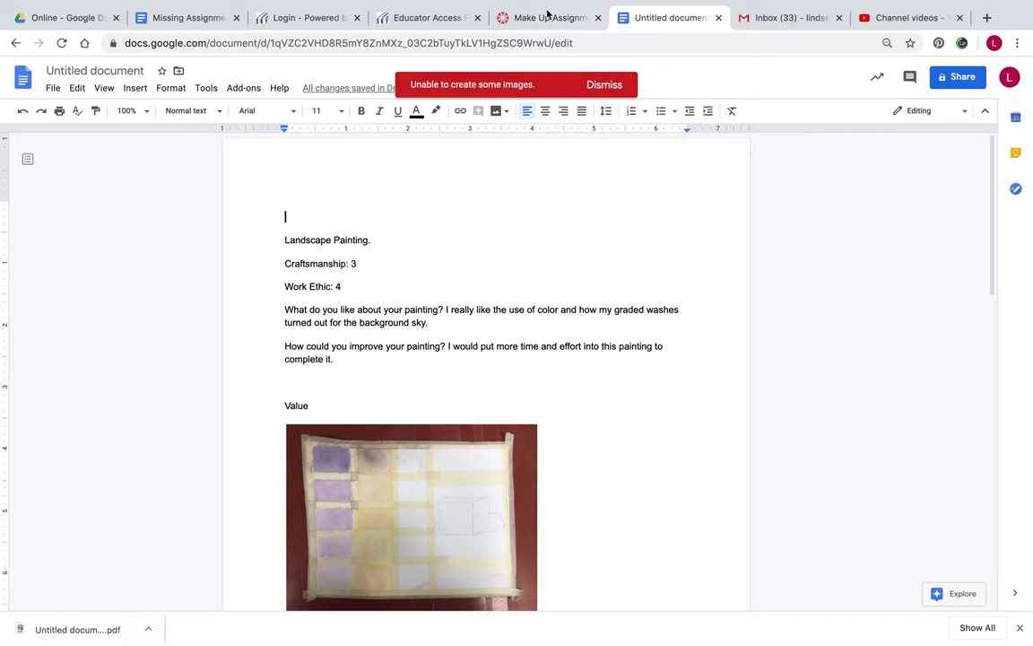
Return to the Canvas submission and attach "Untitled document.pdf" from the Downloads folder as the file upload
{"action": "left_click", "coordinate": [495, 20]}
{"action": "left_click", "coordinate": [324, 405]}
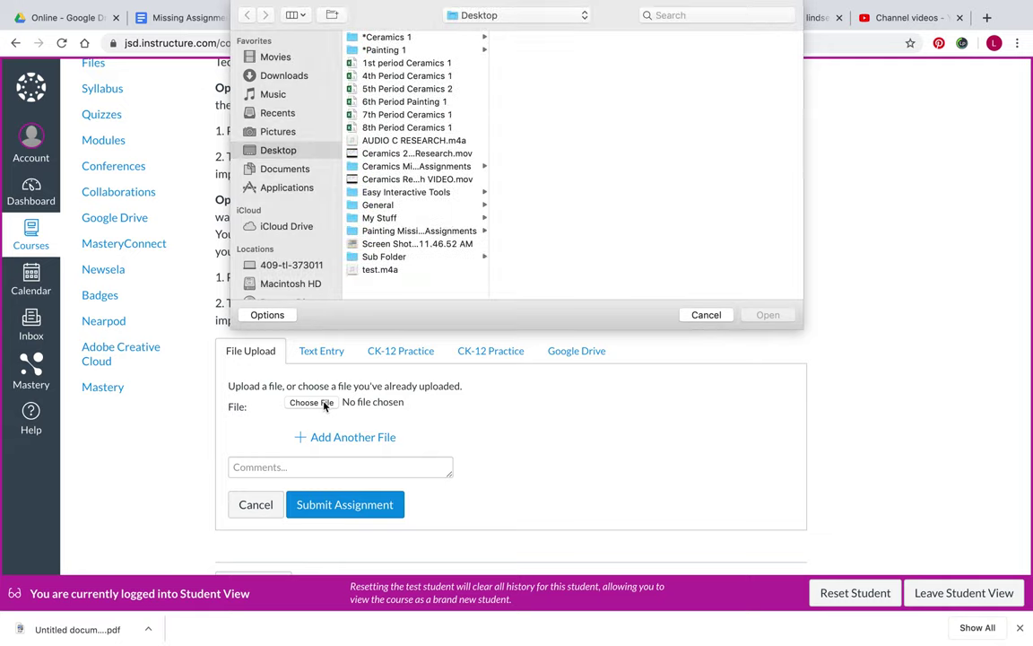
{"action": "left_click", "coordinate": [279, 170]}
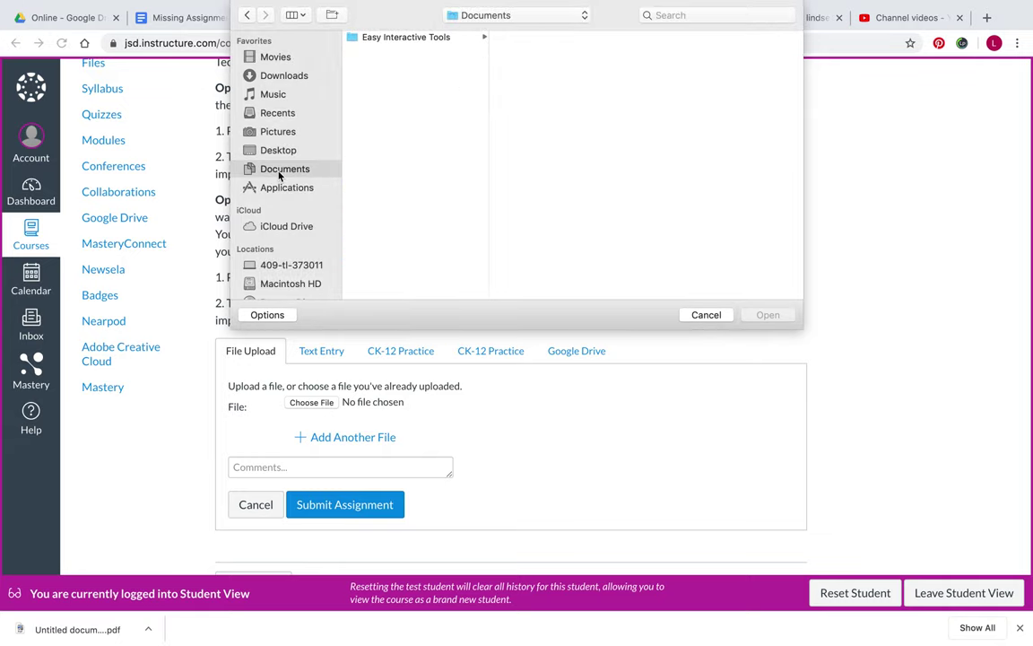
{"action": "left_click", "coordinate": [283, 77]}
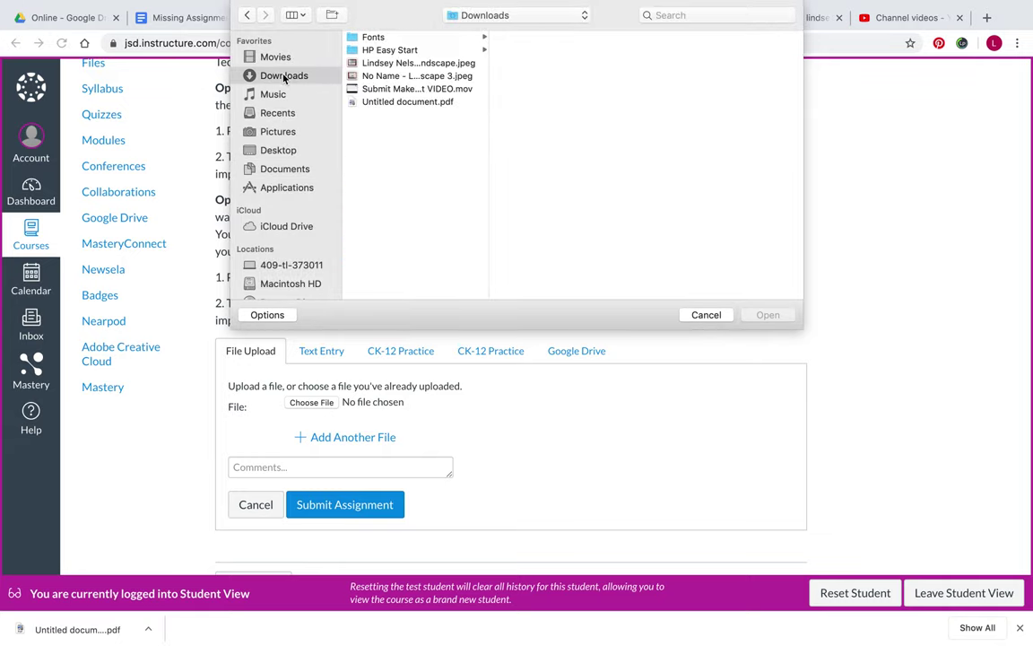
{"action": "left_click", "coordinate": [419, 102]}
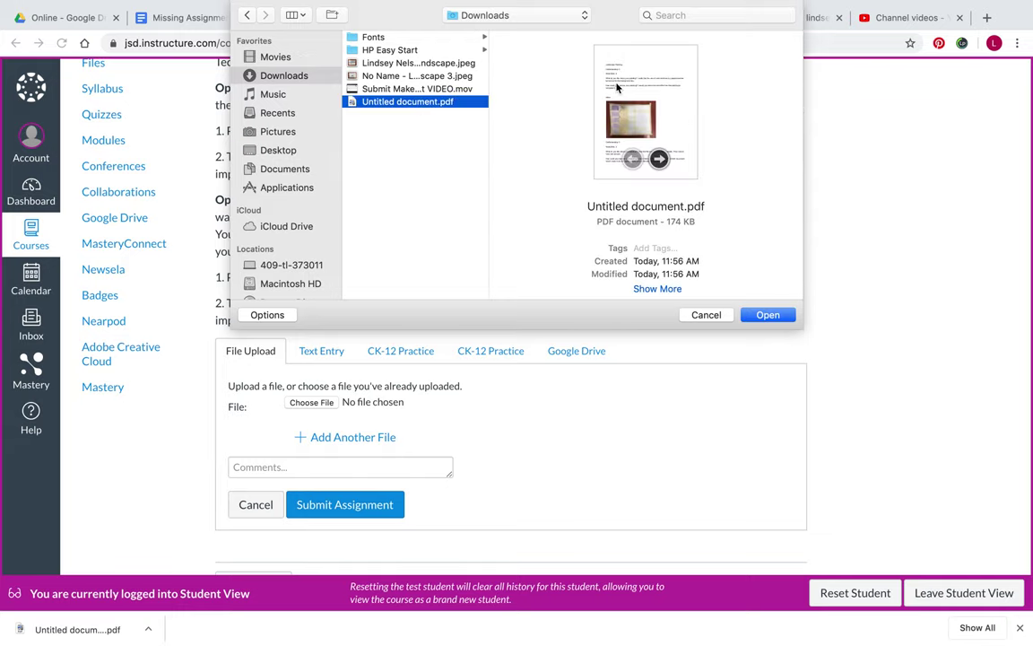
{"action": "left_click", "coordinate": [767, 315]}
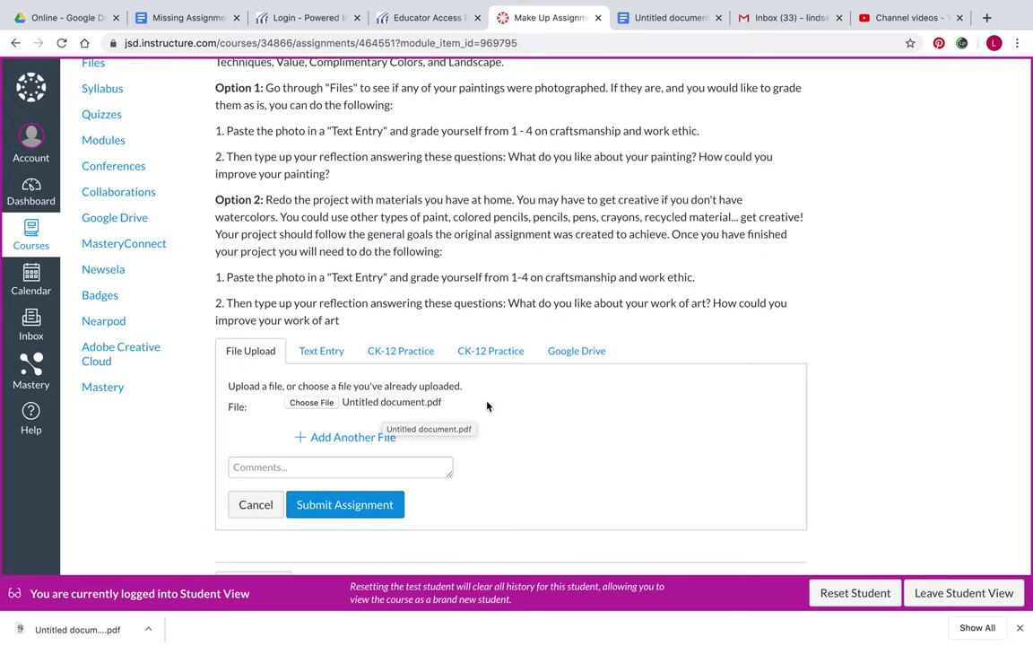
Look over the file upload form and the Make Up Assignment instructions, and dismiss the browser's download bar
{"action": "scroll", "coordinate": [487, 406], "scroll_direction": "down", "scroll_amount": 2}
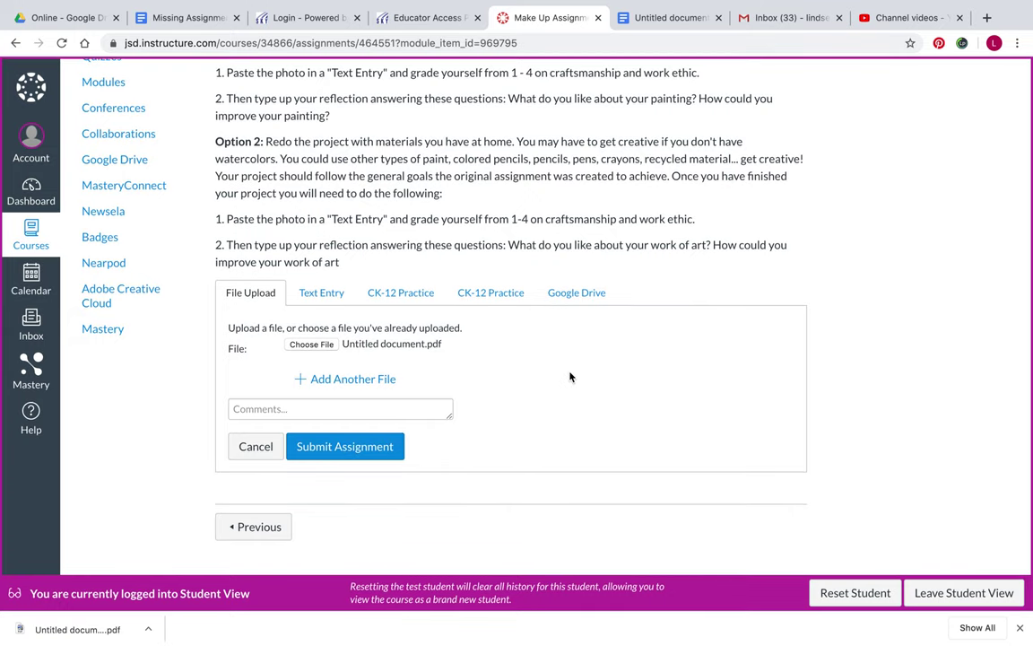
{"action": "scroll", "coordinate": [570, 376], "scroll_direction": "up", "scroll_amount": 2}
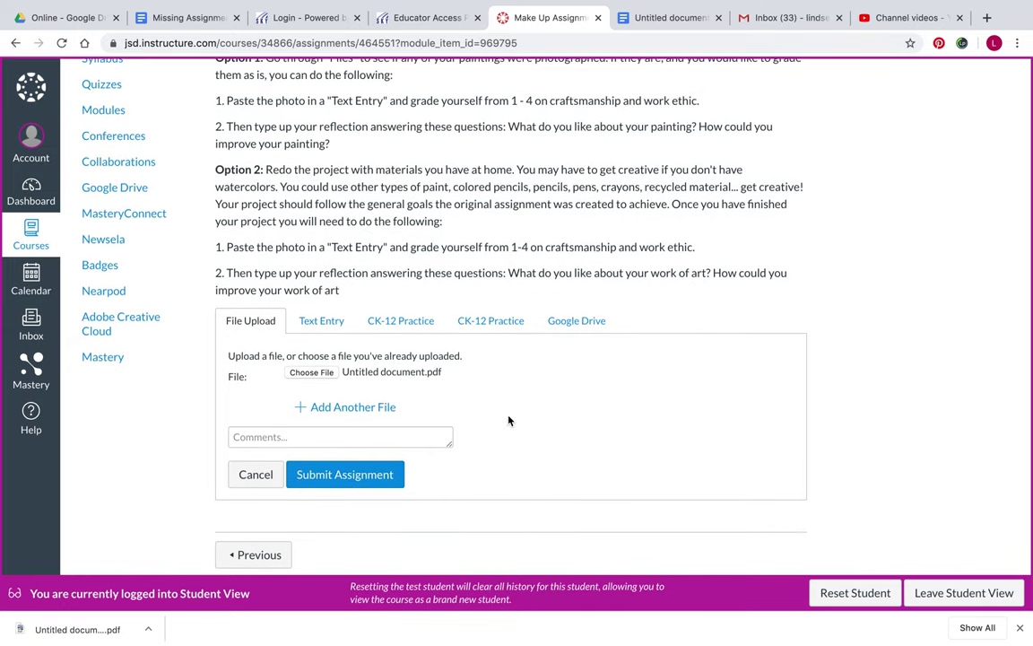
{"action": "scroll", "coordinate": [508, 421], "scroll_direction": "up", "scroll_amount": 5}
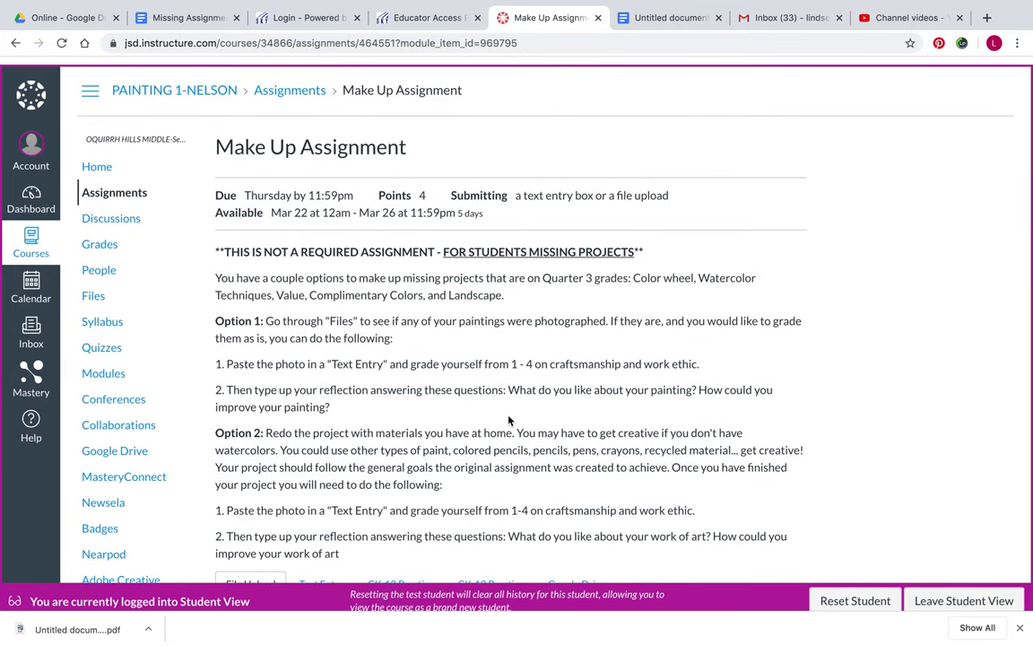
{"action": "scroll", "coordinate": [509, 420], "scroll_direction": "down", "scroll_amount": 5}
{"action": "scroll", "coordinate": [509, 421], "scroll_direction": "up", "scroll_amount": 1}
{"action": "scroll", "coordinate": [509, 421], "scroll_direction": "down", "scroll_amount": 3}
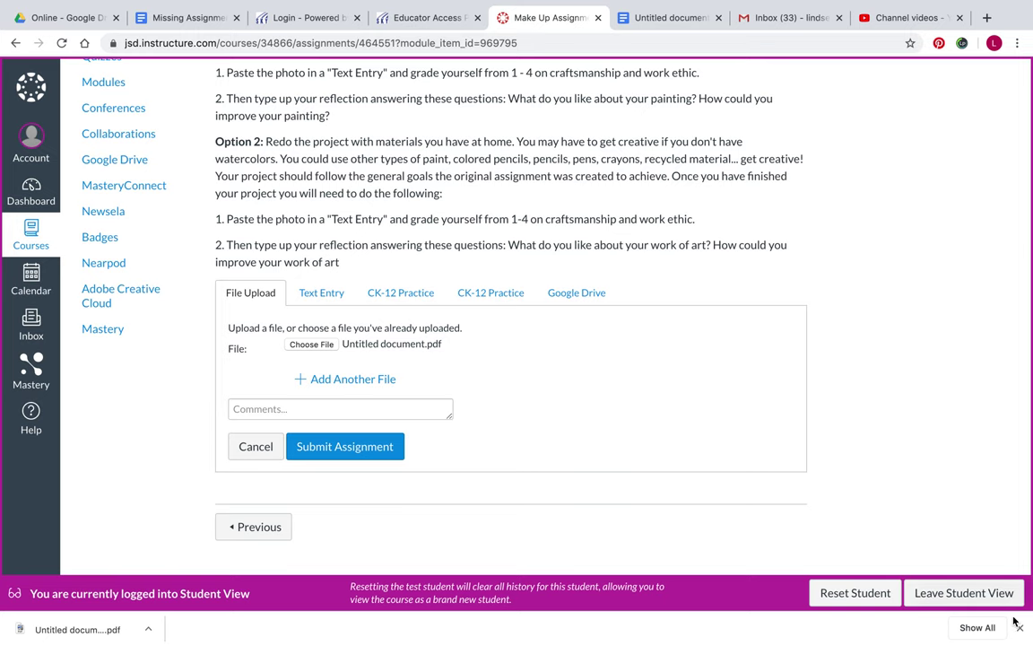
{"action": "left_click", "coordinate": [1020, 627]}
{"action": "scroll", "coordinate": [741, 393], "scroll_direction": "up", "scroll_amount": 5}
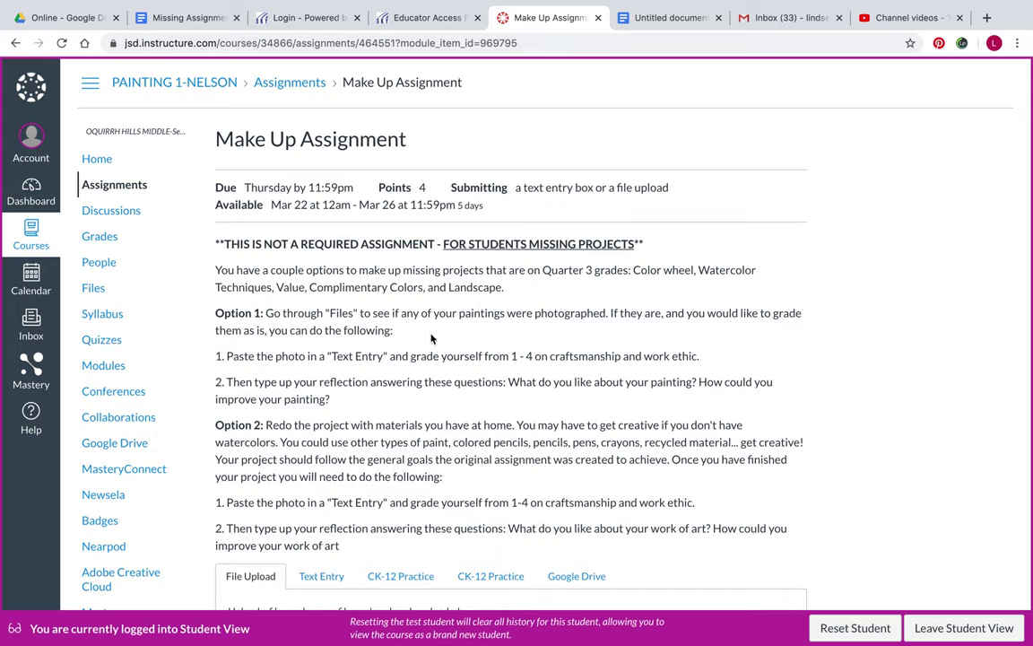
{"action": "key", "text": "ctrl+Up"}
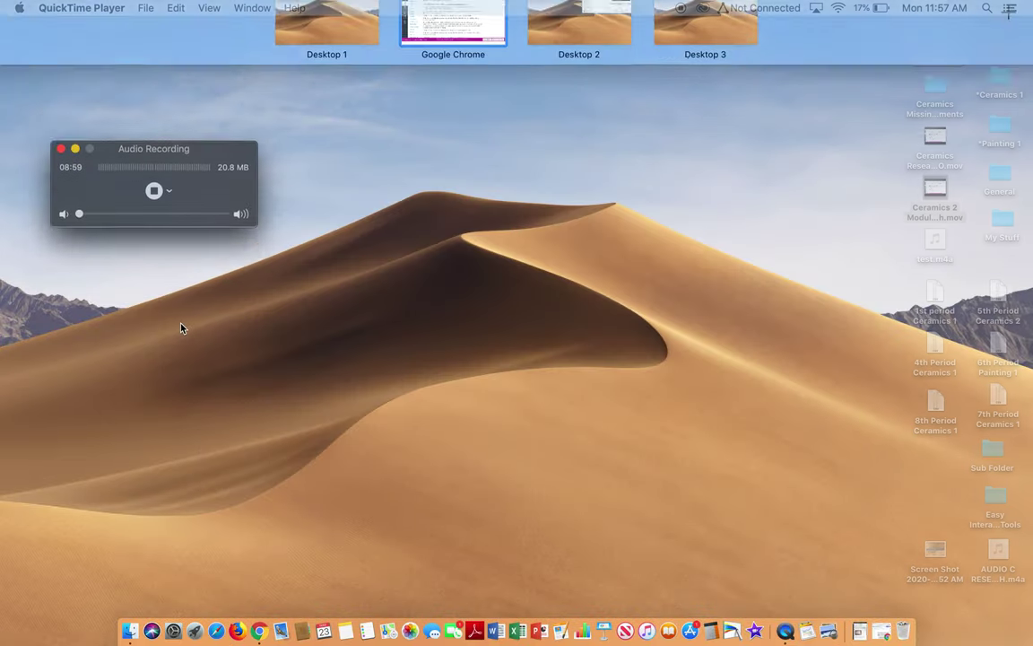